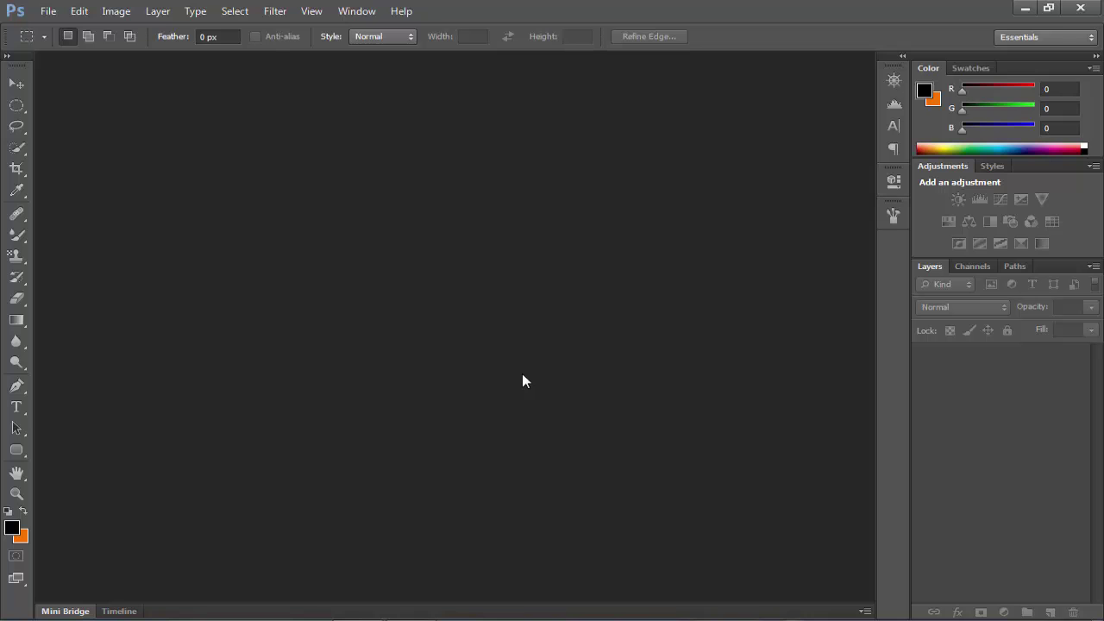
- Create a new blank white 1280×720 px, 72 ppi document
key("ctrl+n")
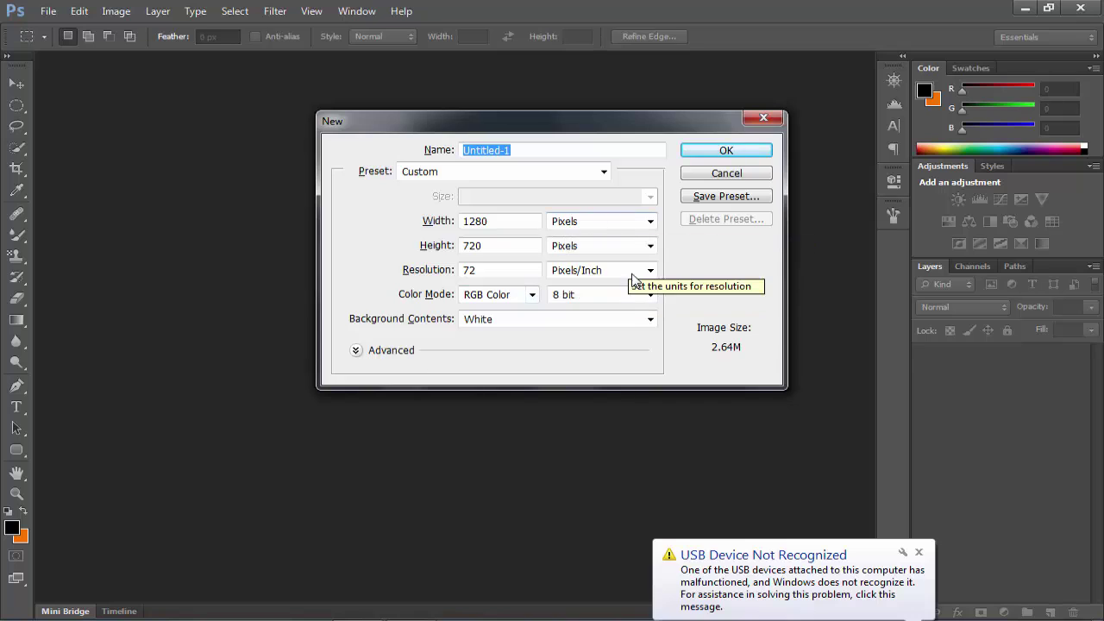
left_click(729, 152)
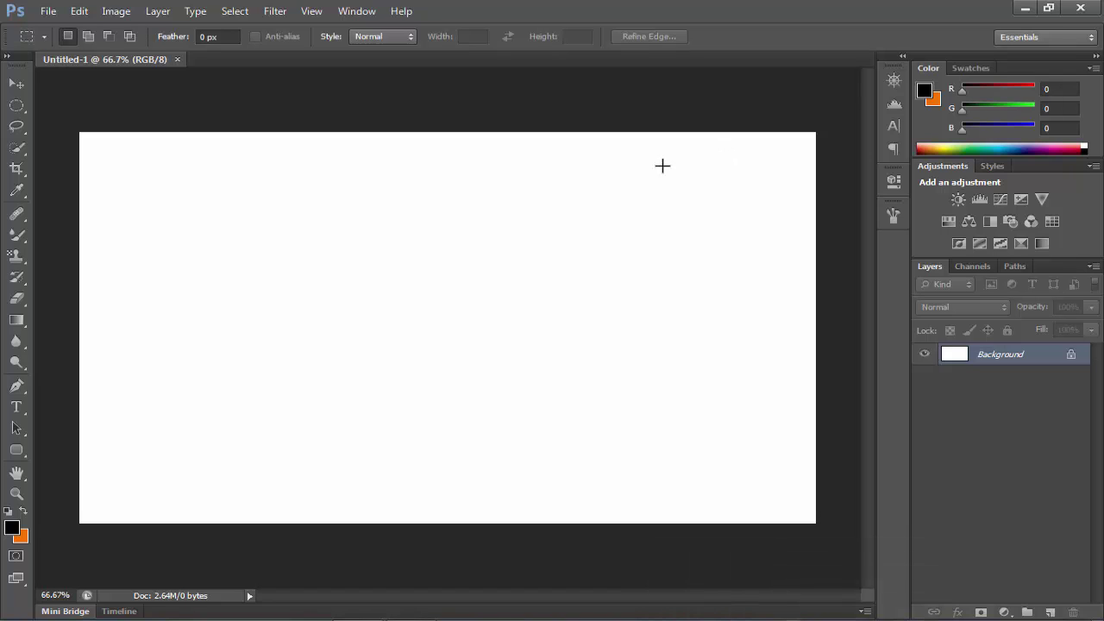
- Draw a black Triangle Frame custom shape, about 433×398 px, in the middle of the canvas
left_click(19, 454)
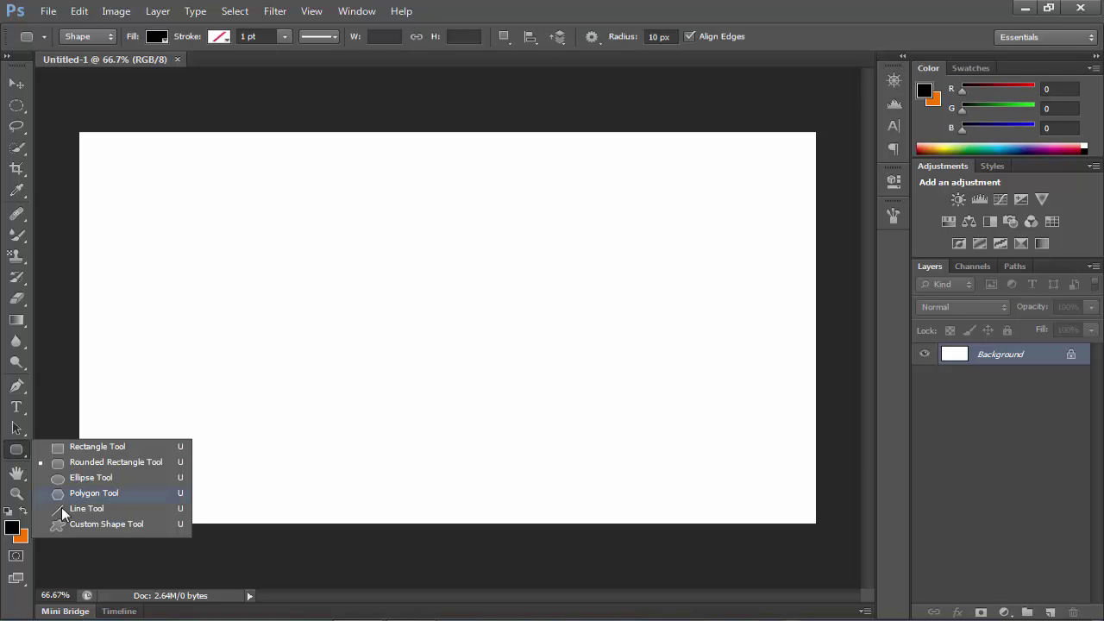
left_click(87, 526)
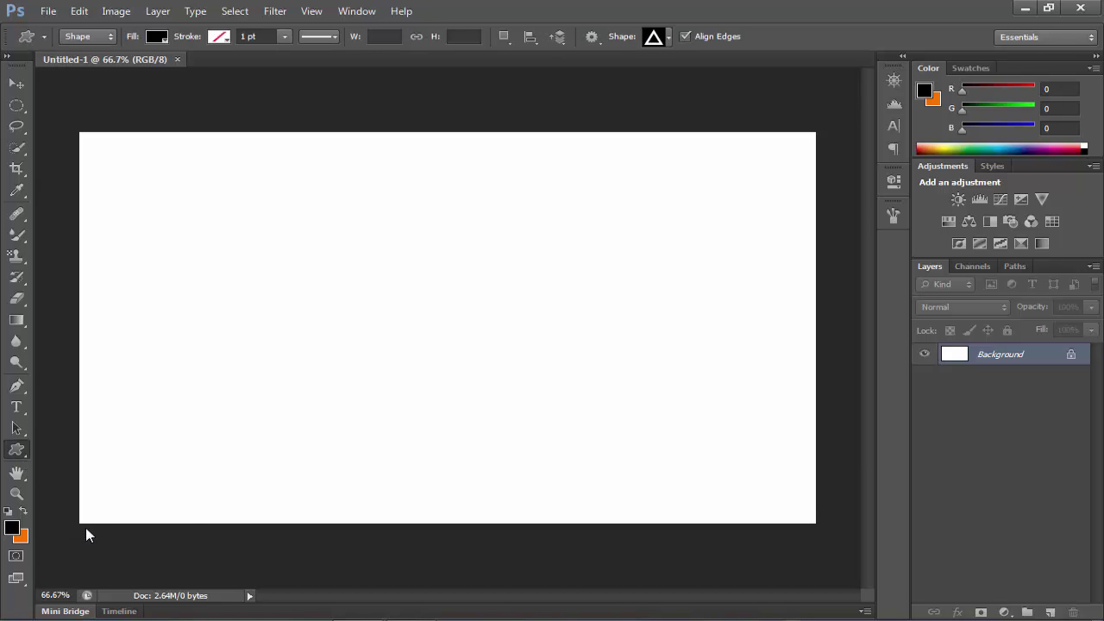
left_click(668, 38)
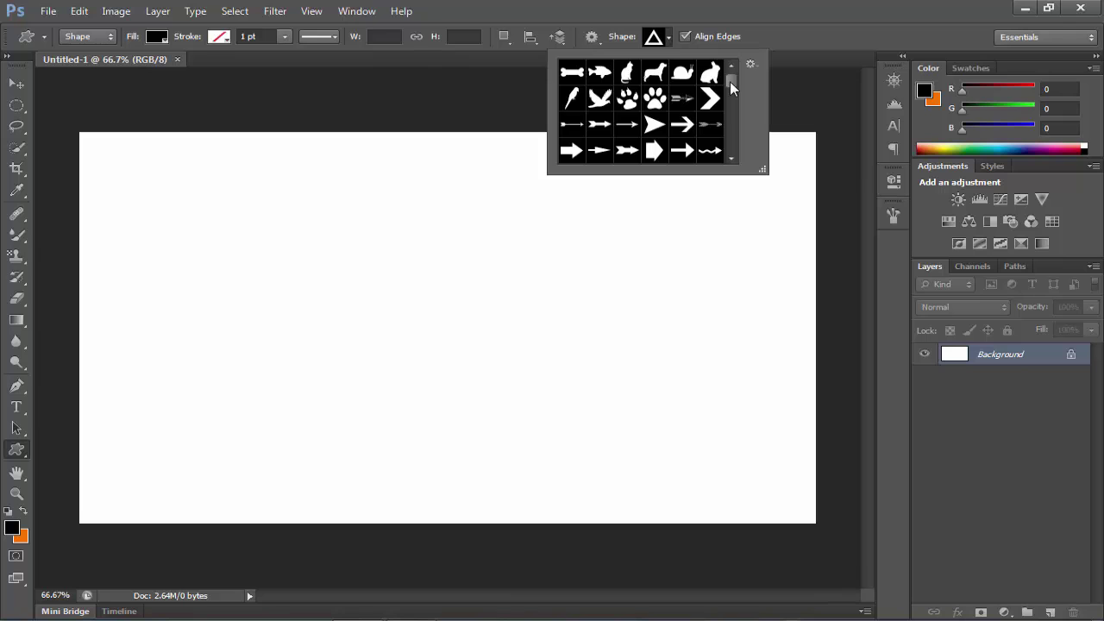
left_click_drag(729, 86, 730, 127)
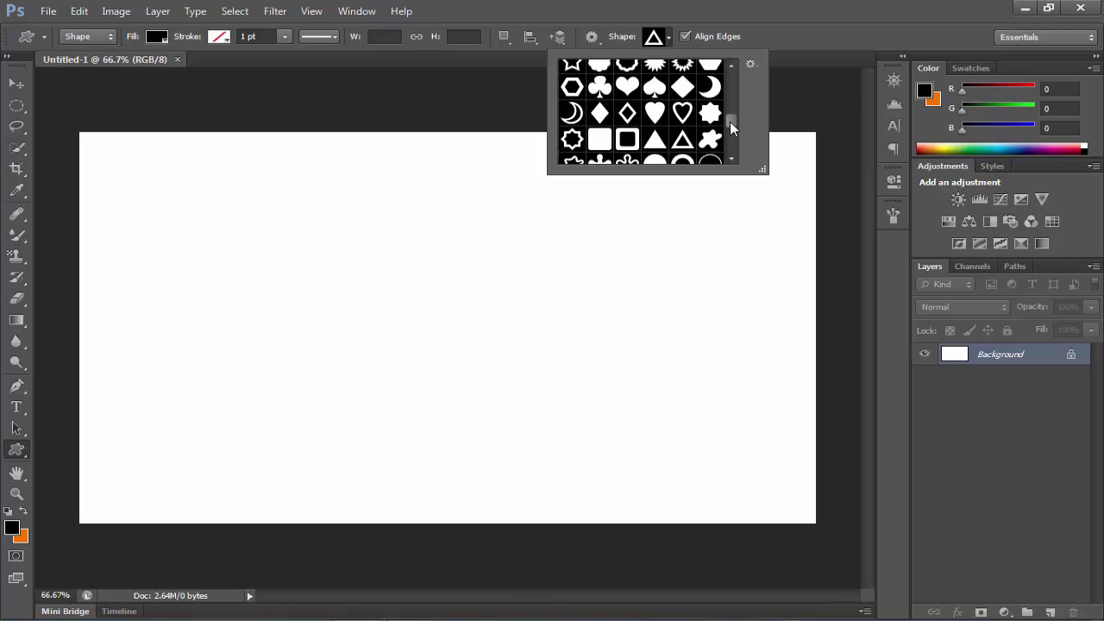
scroll(730, 126, "down", 1)
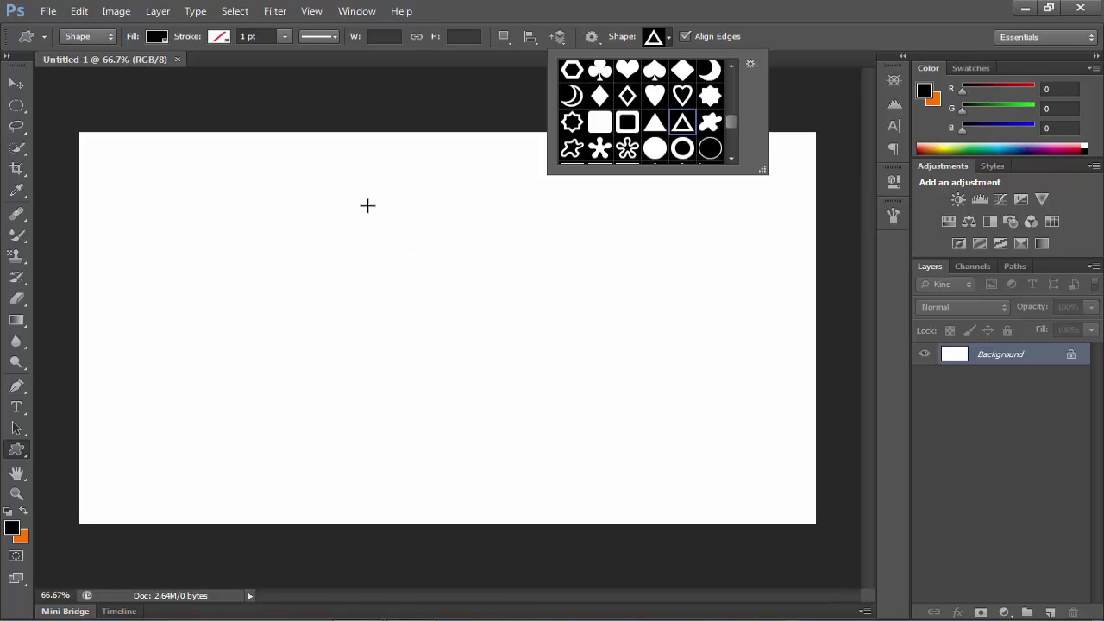
left_click(367, 205)
left_click_drag(368, 205, 614, 421)
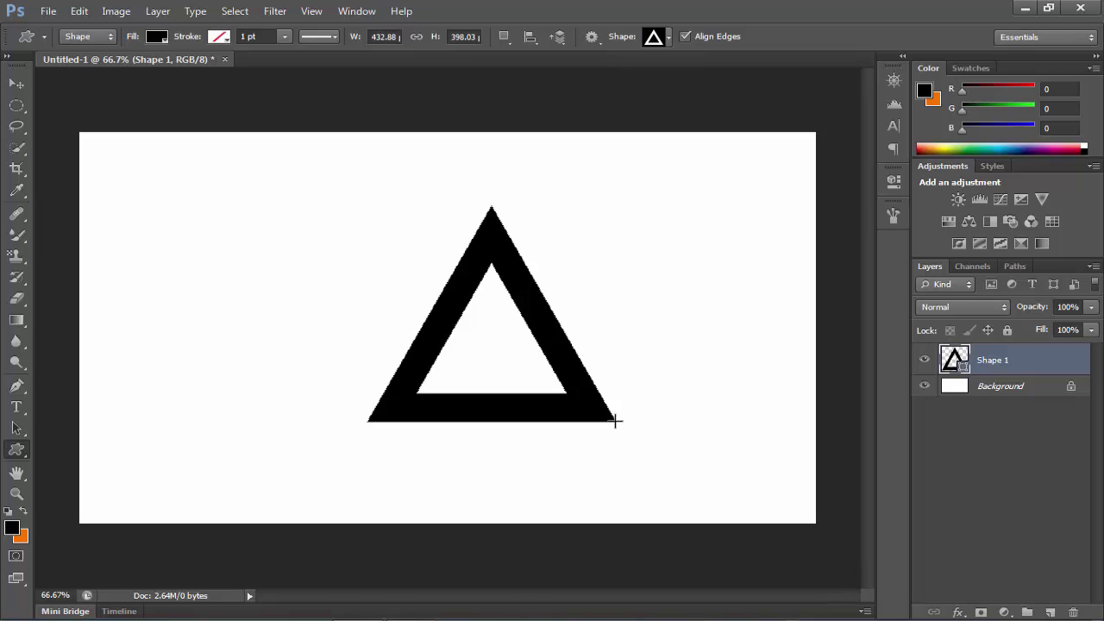
- Align Shape 1 with the Background layer so the triangle sits centred horizontally and vertically
left_click(18, 84)
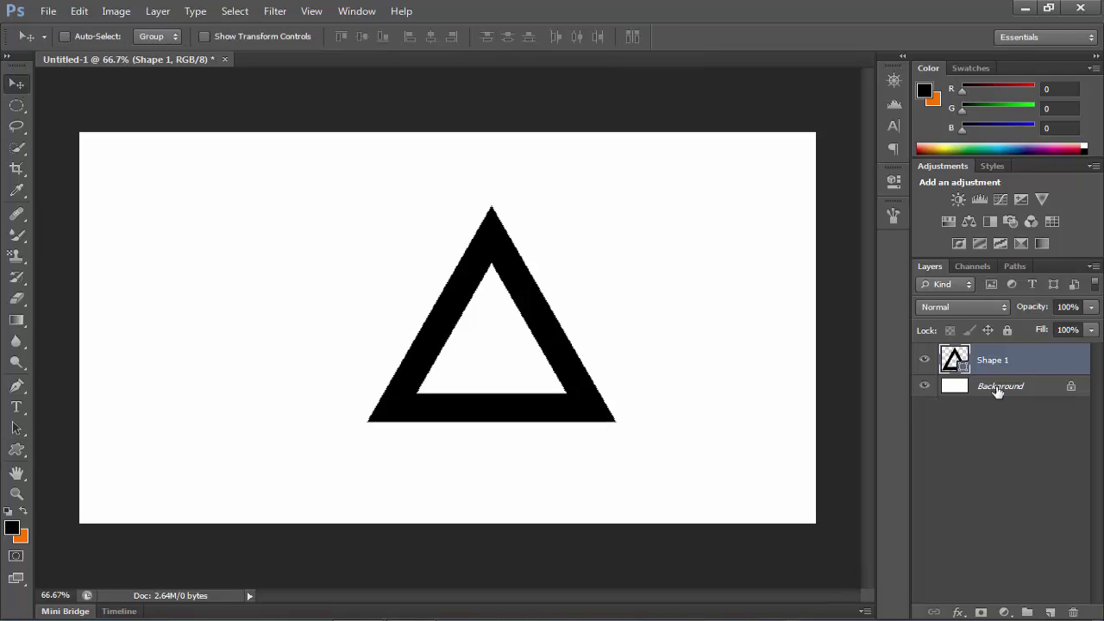
left_click(1006, 388, "shift")
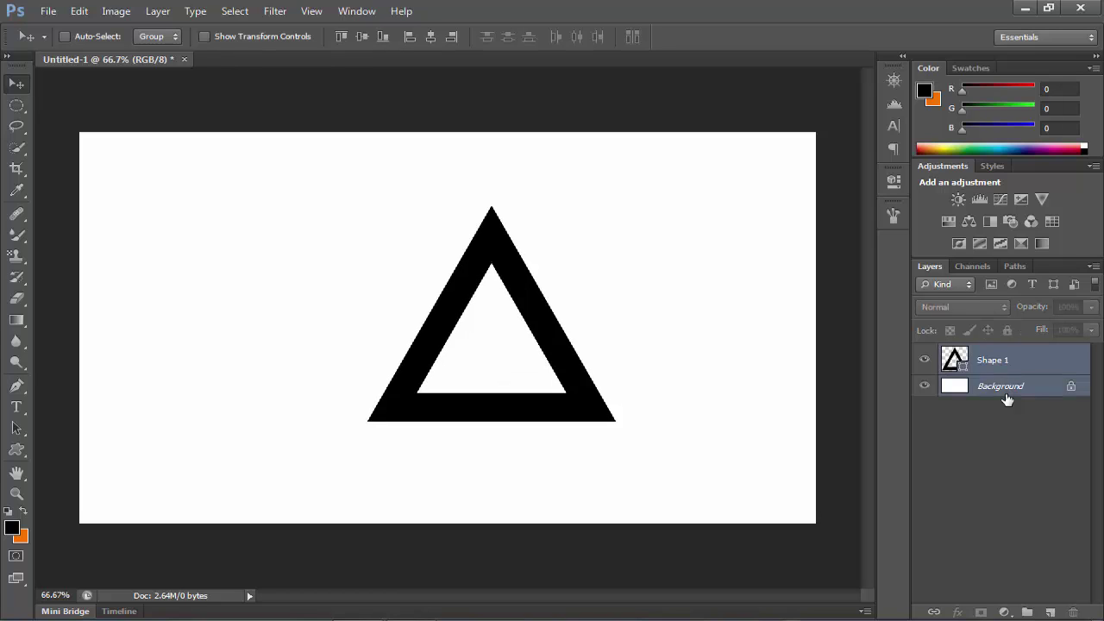
left_click(430, 39)
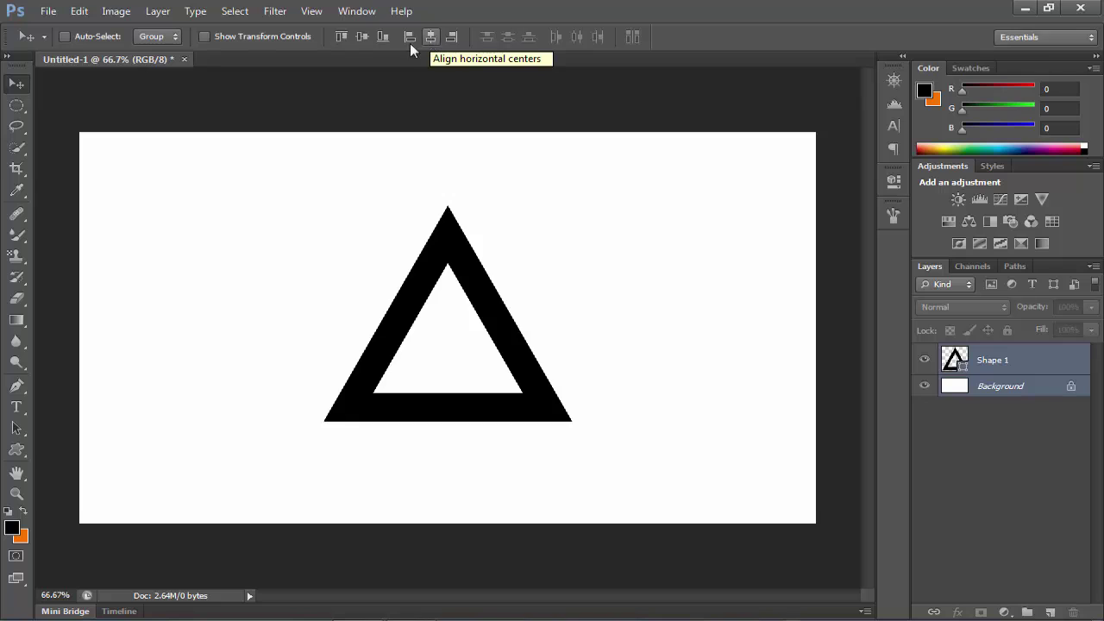
left_click(363, 39)
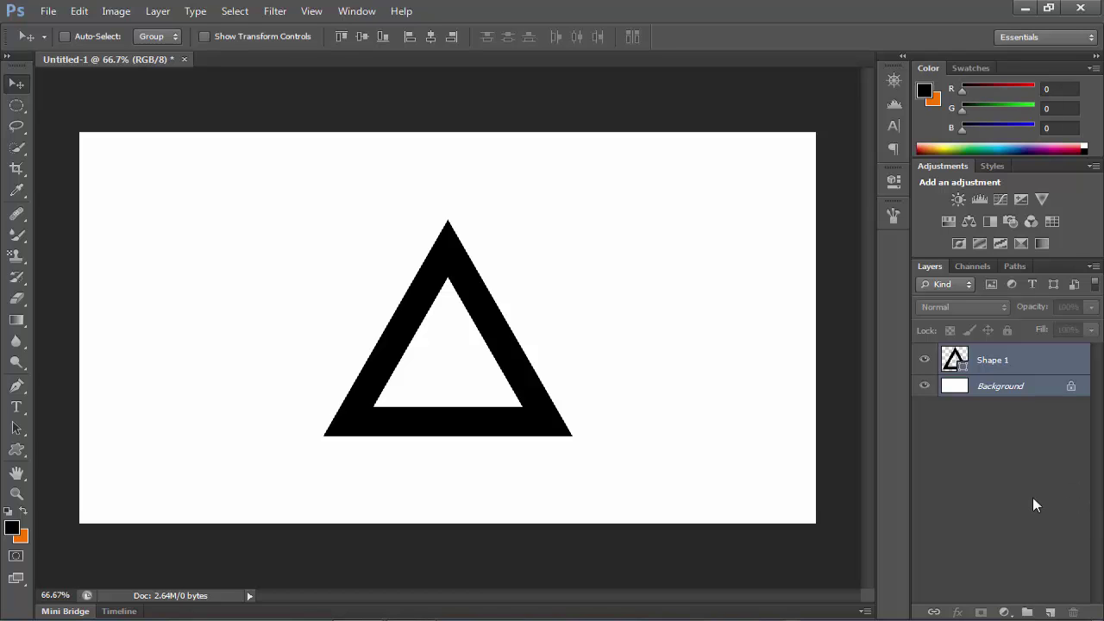
- Change the triangle frame's fill colour to dark blue 033d9d
double_click(949, 366)
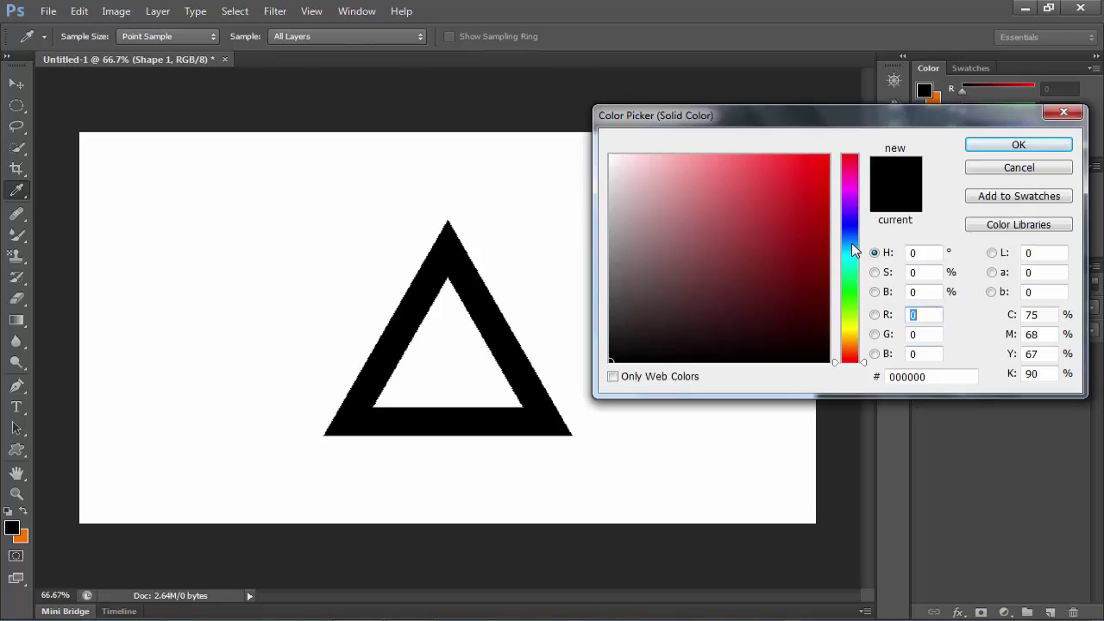
left_click(853, 243)
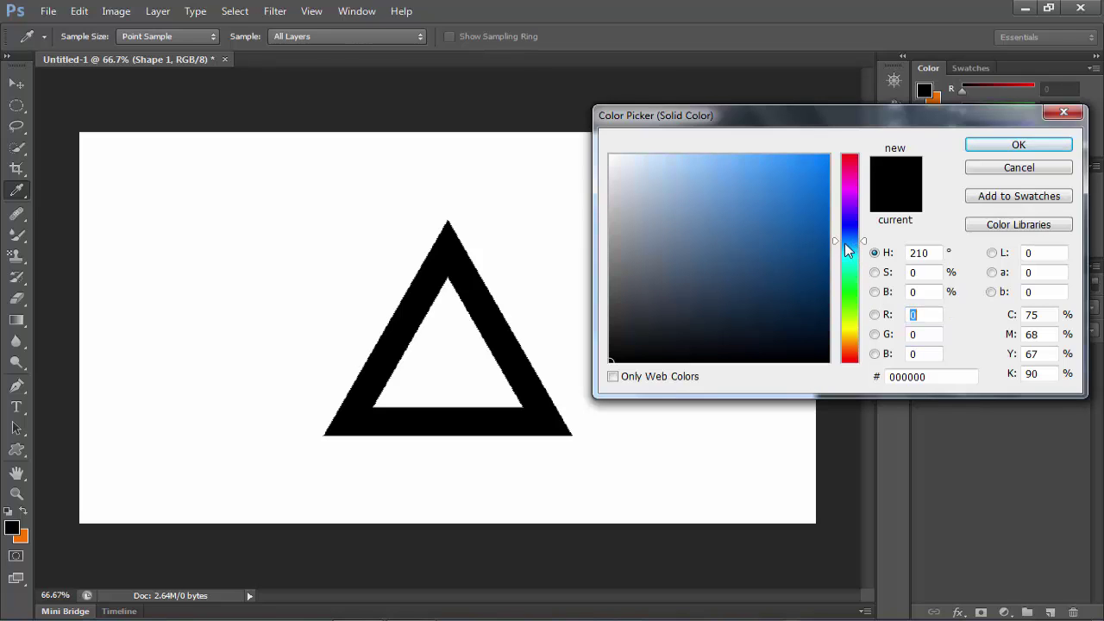
left_click(850, 237)
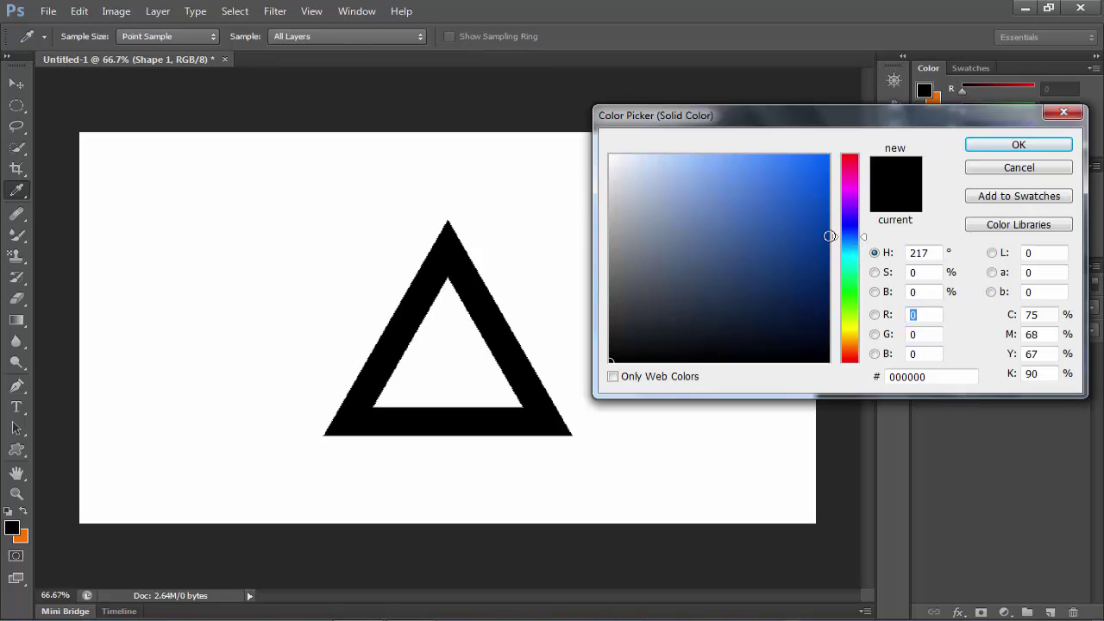
left_click(824, 235)
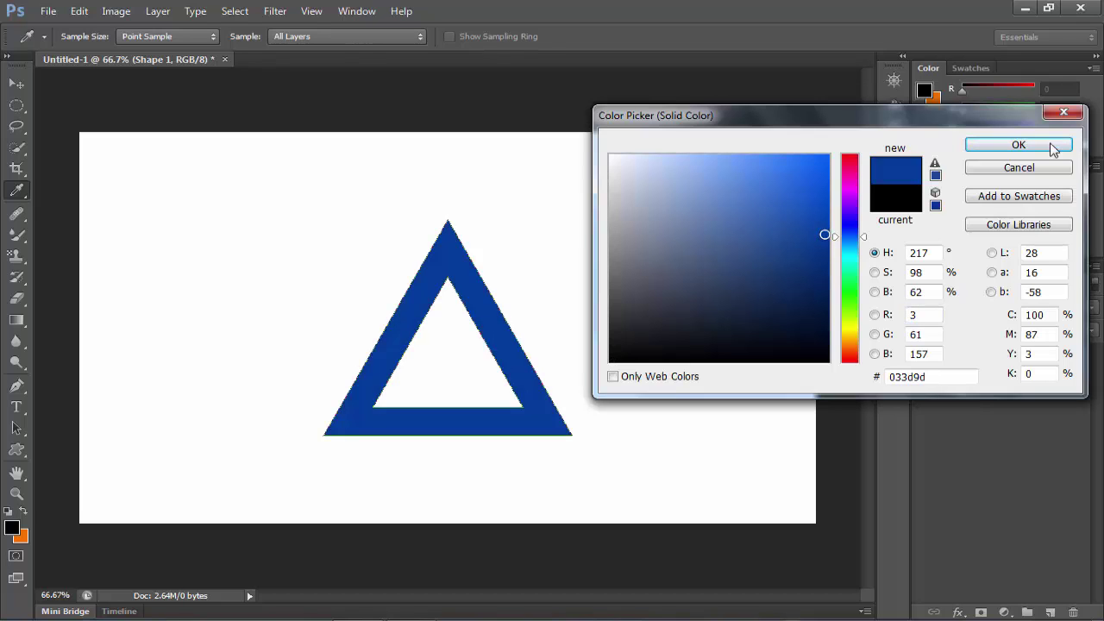
left_click(1015, 148)
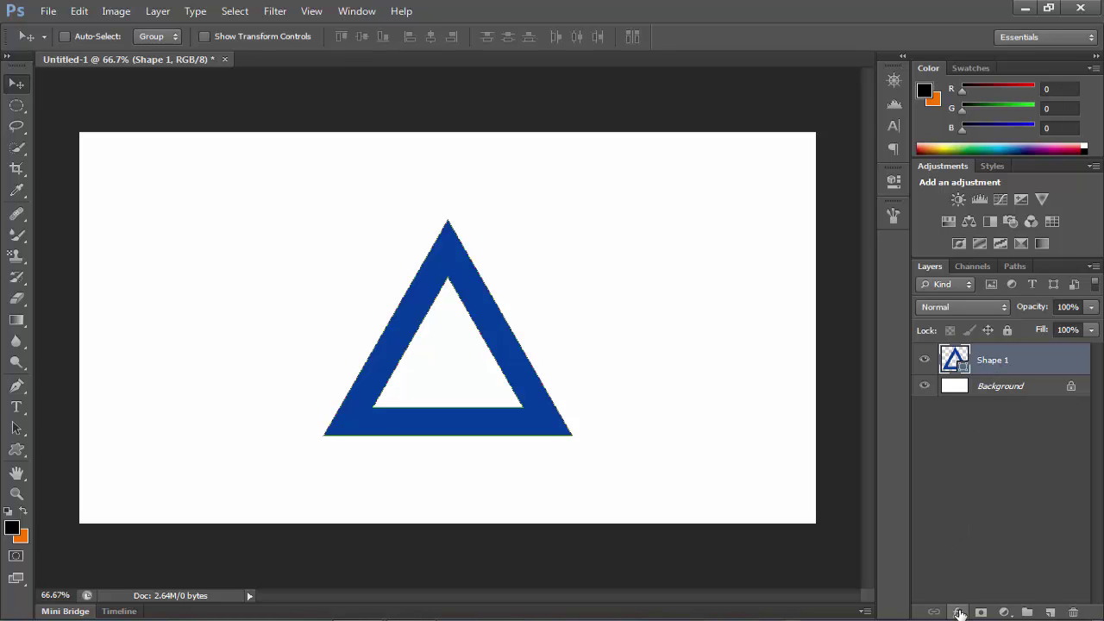
left_click(960, 612)
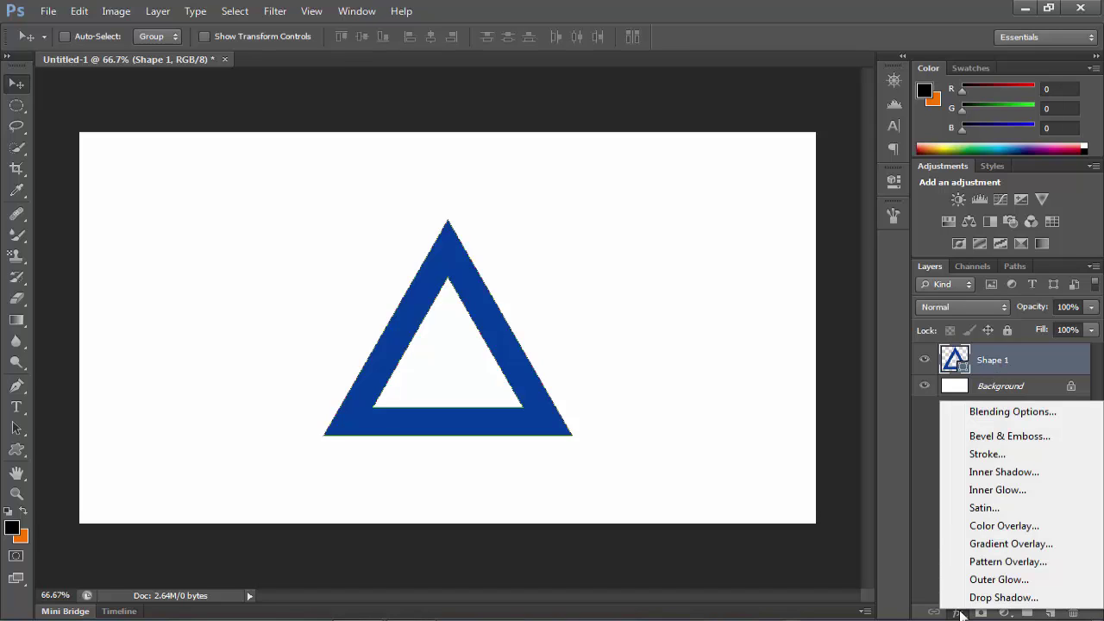
- Add a gradient overlay from the Orange, Yellow, Orange preset and set its right stop to deep blue #034698
left_click(1003, 545)
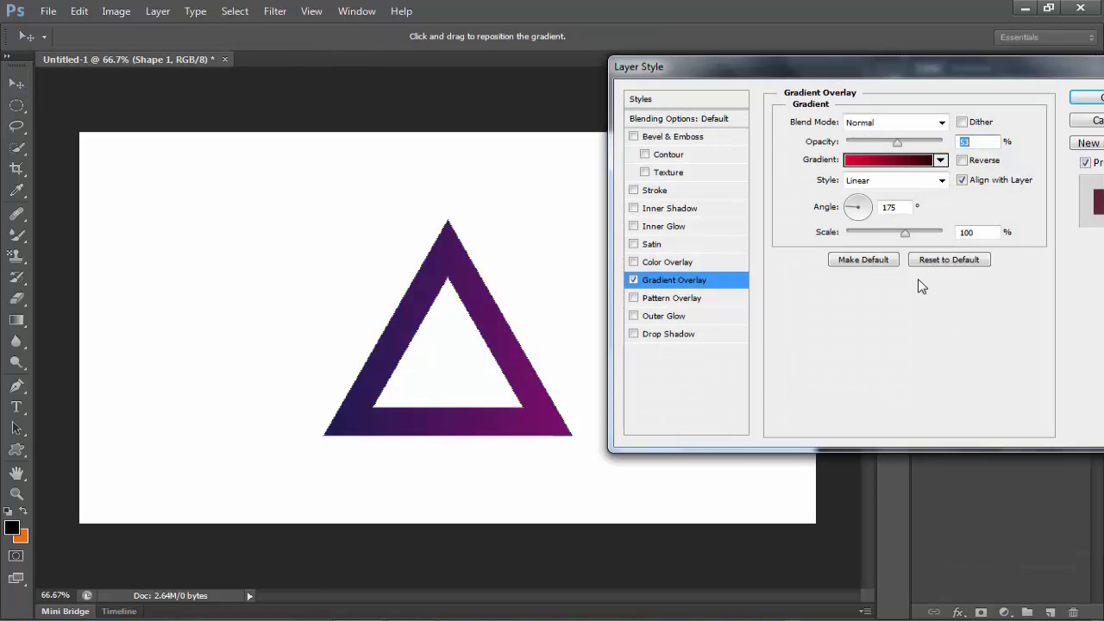
left_click(888, 160)
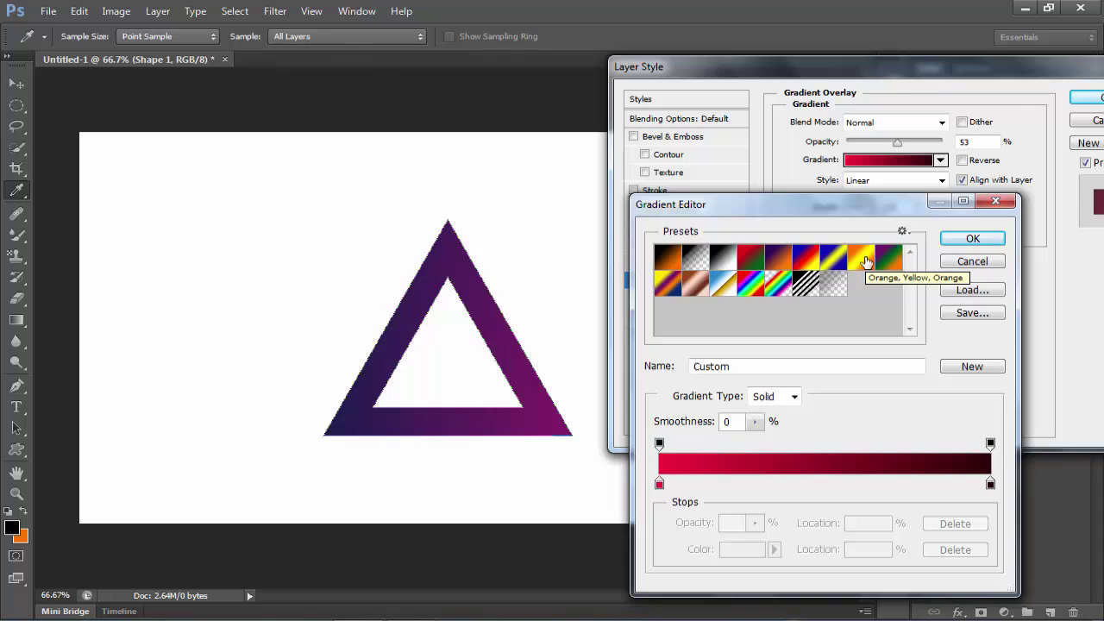
left_click(863, 257)
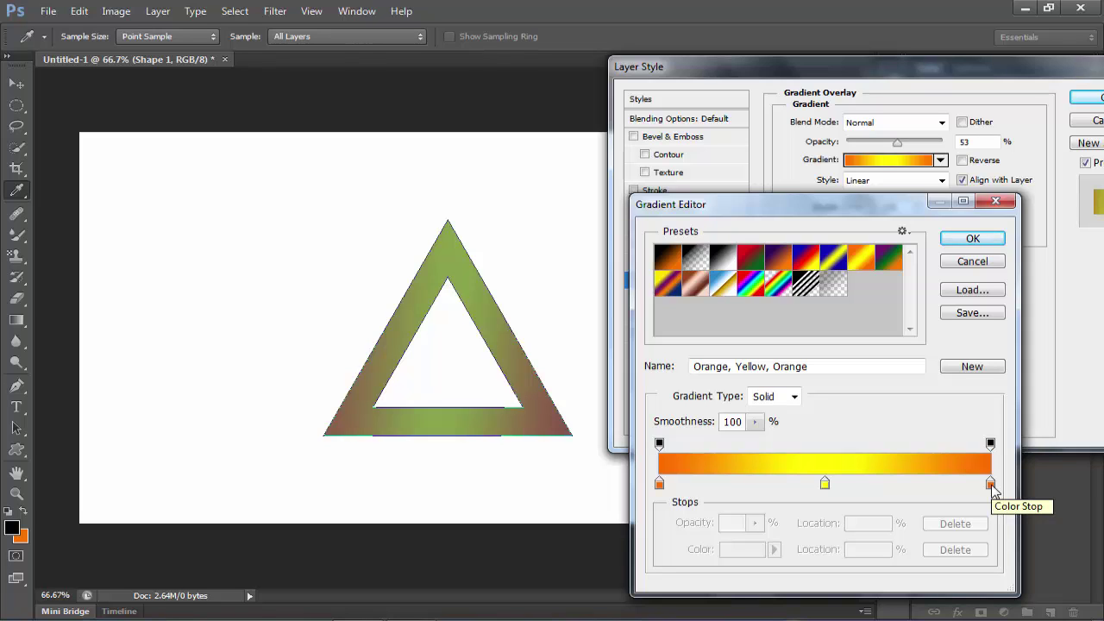
double_click(990, 485)
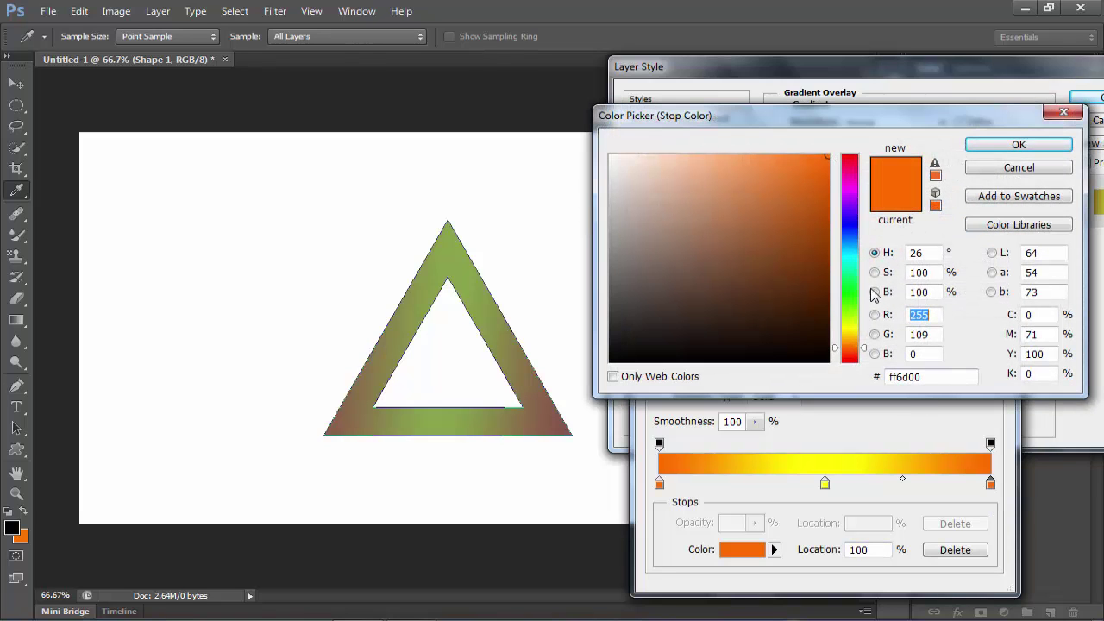
left_click(848, 240)
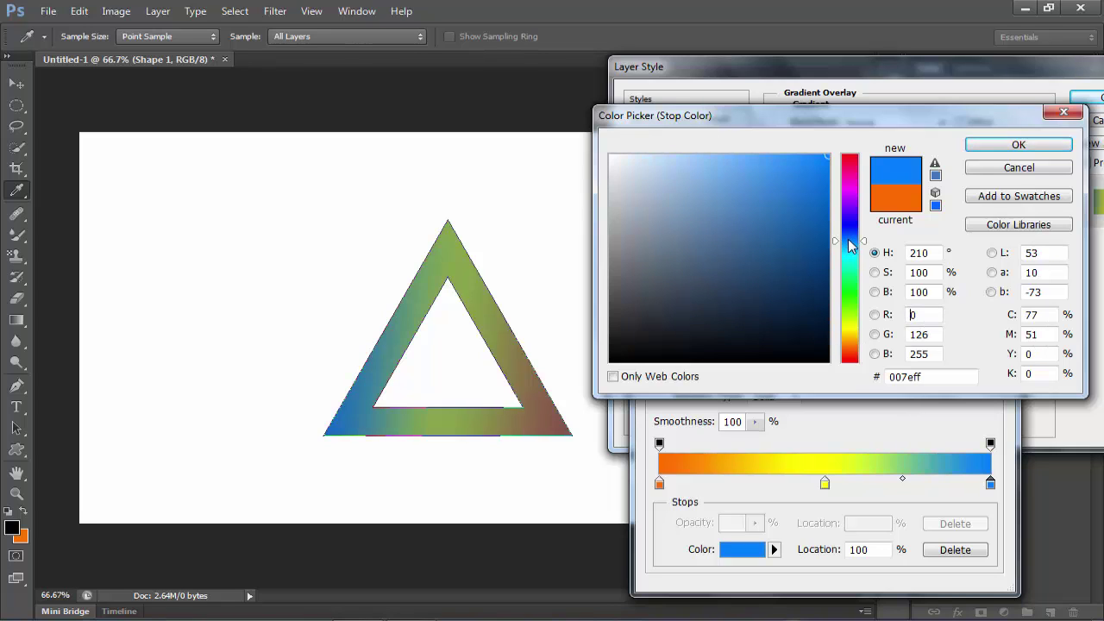
left_click(847, 239)
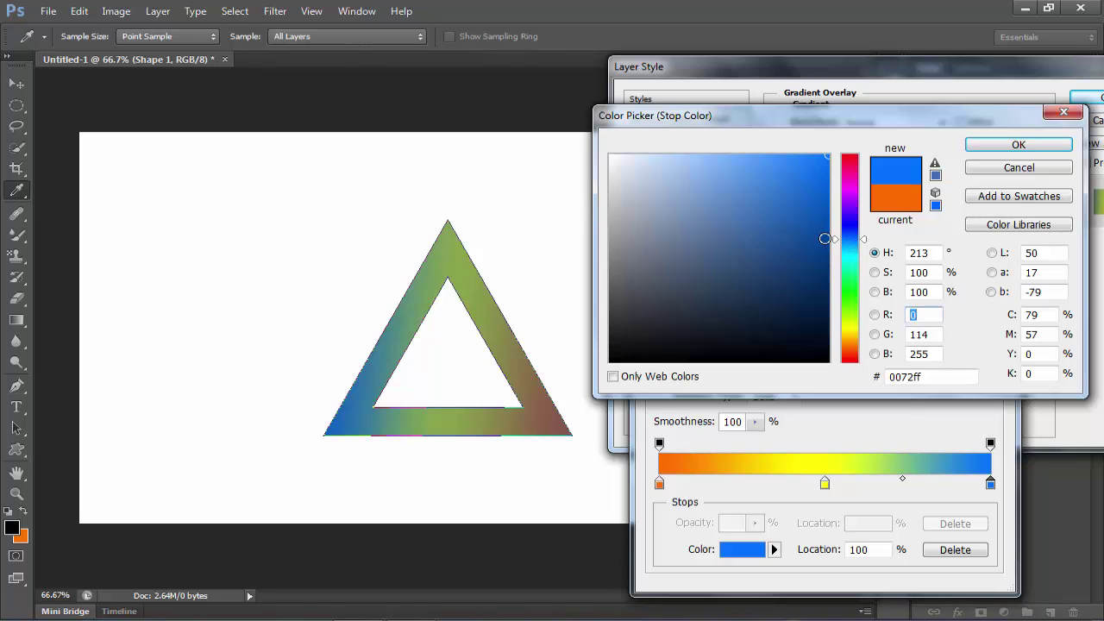
left_click(824, 238)
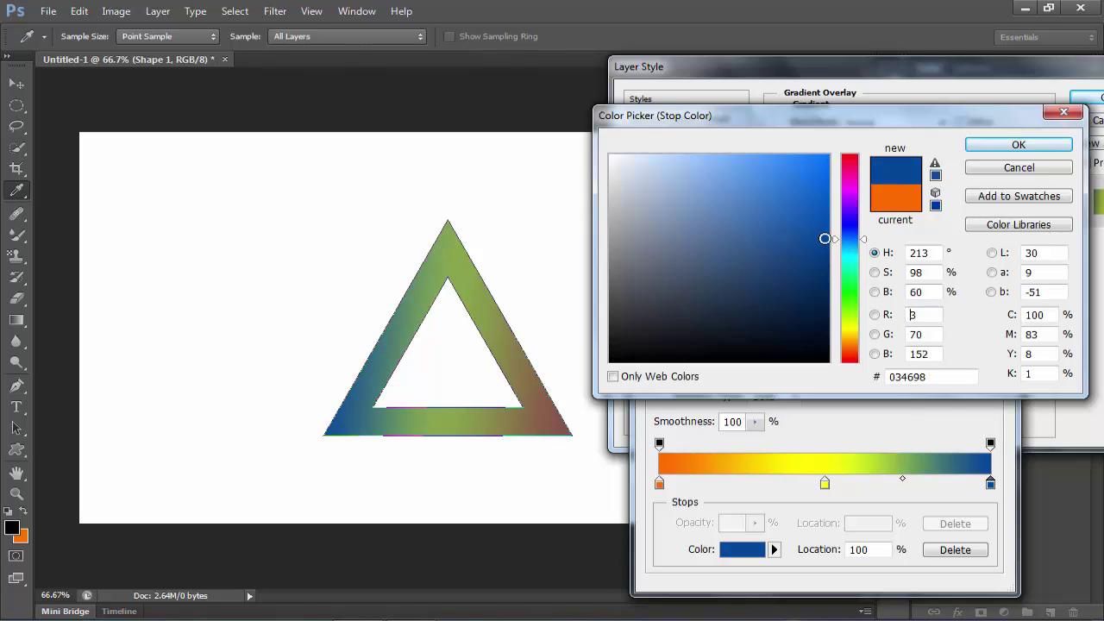
left_click(1008, 145)
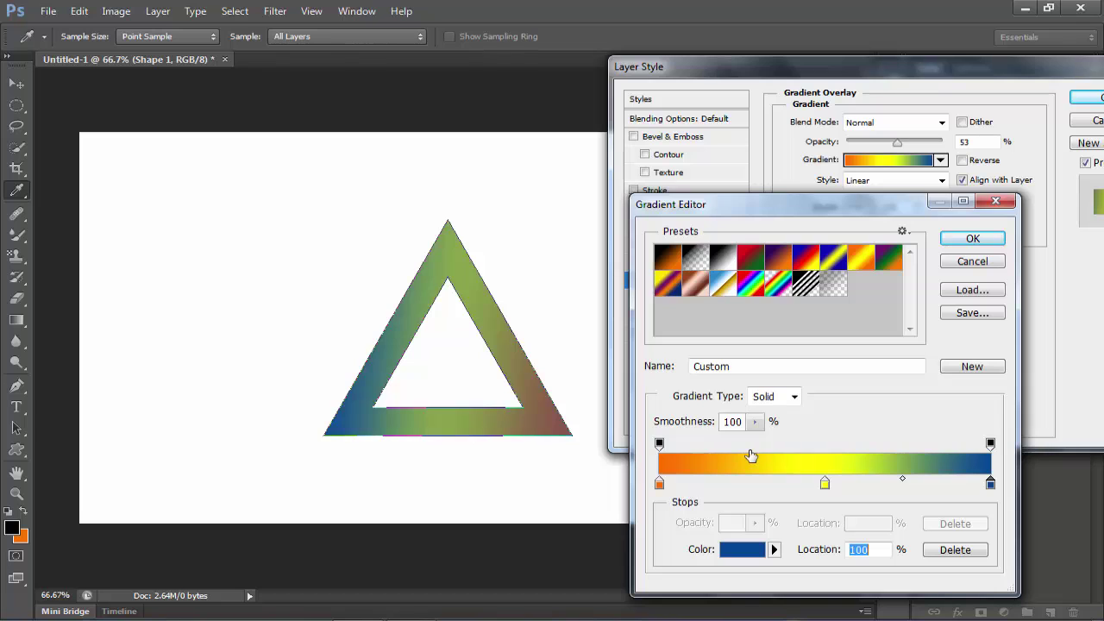
- Set the gradient's left stop to deep blue and its middle stop to bright blue 035cfe
double_click(659, 485)
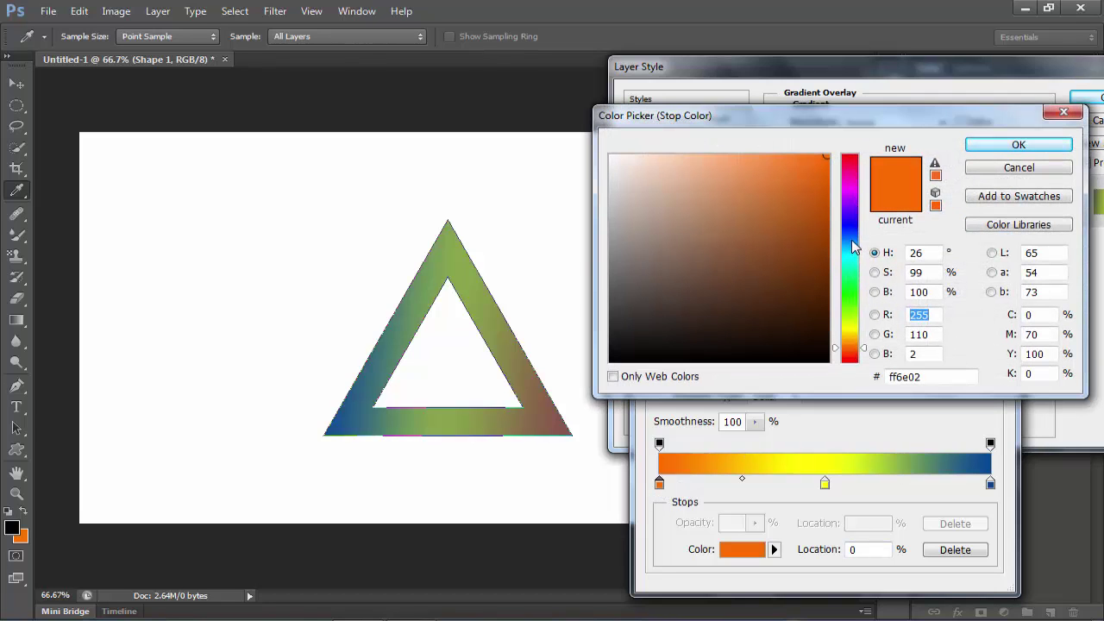
left_click(854, 242)
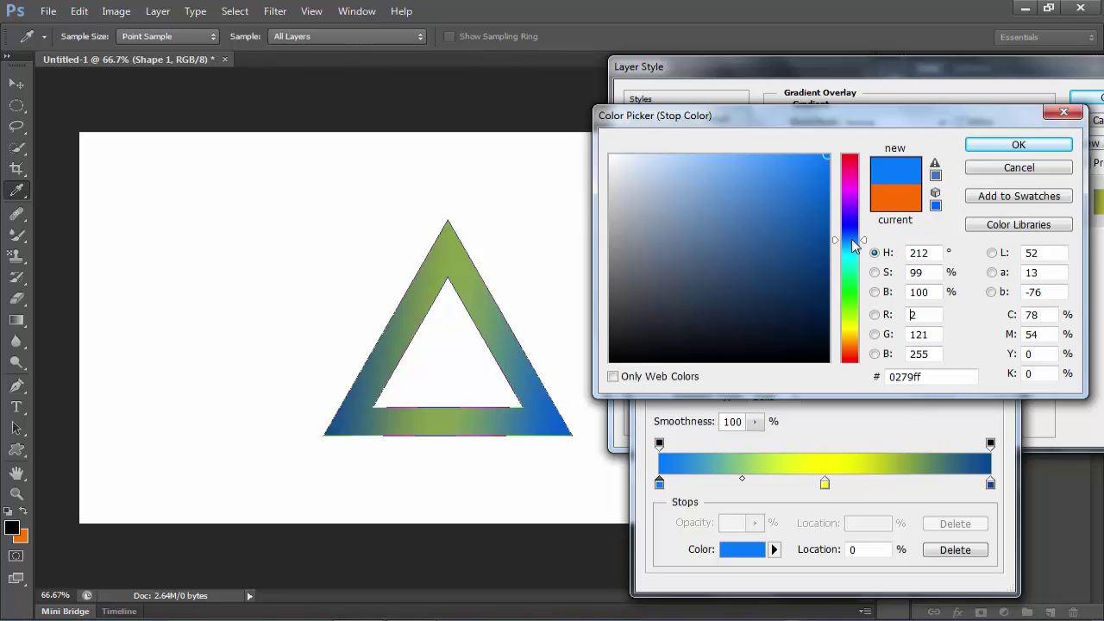
left_click(822, 236)
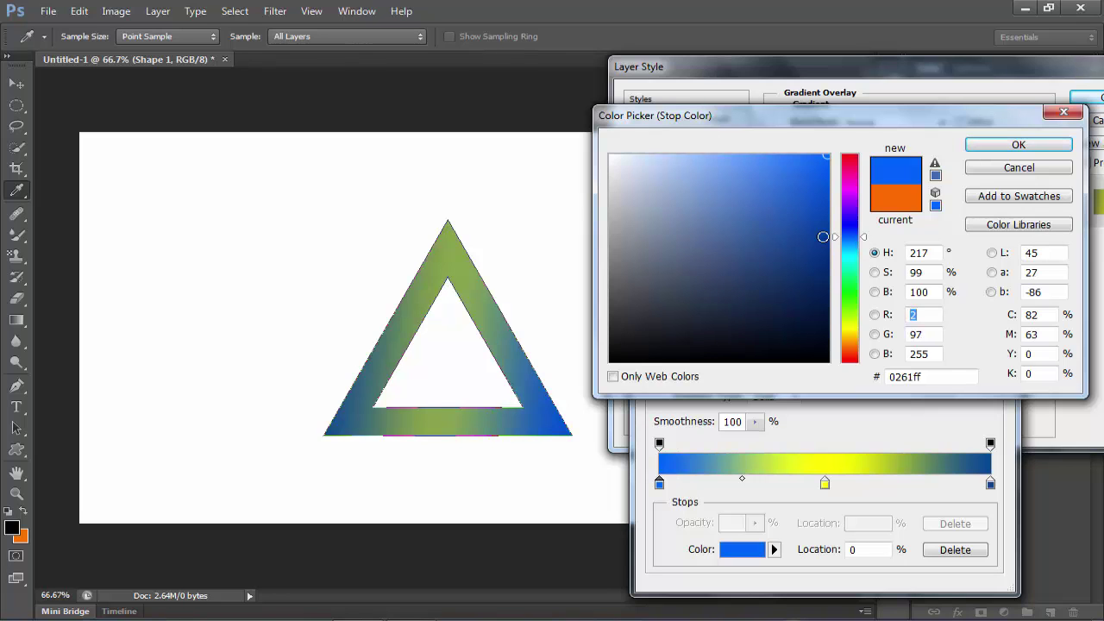
left_click(1050, 152)
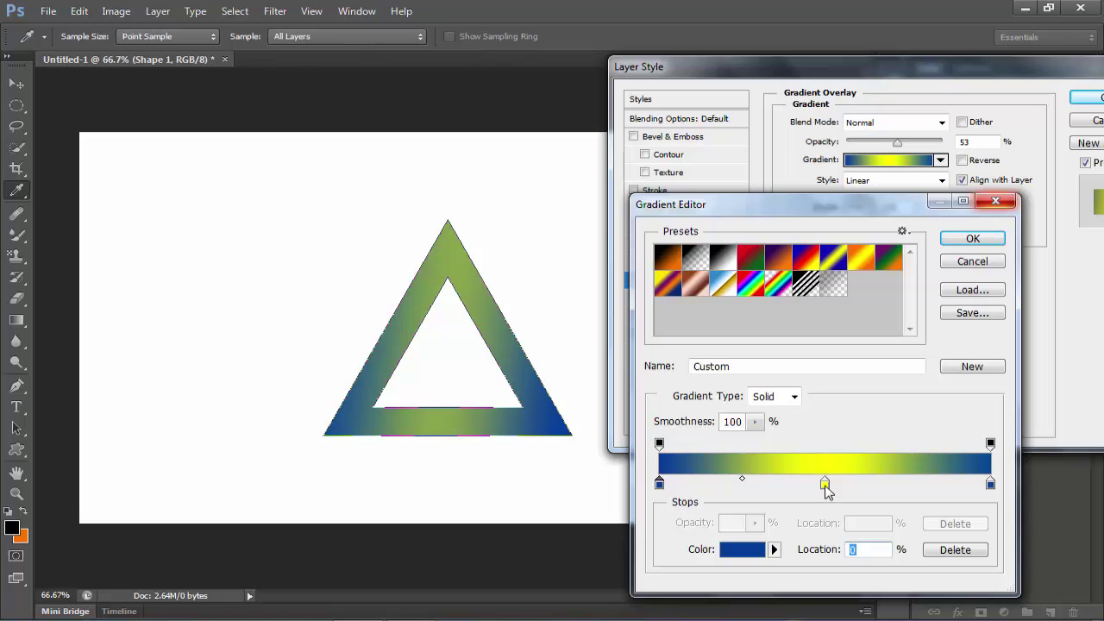
double_click(824, 485)
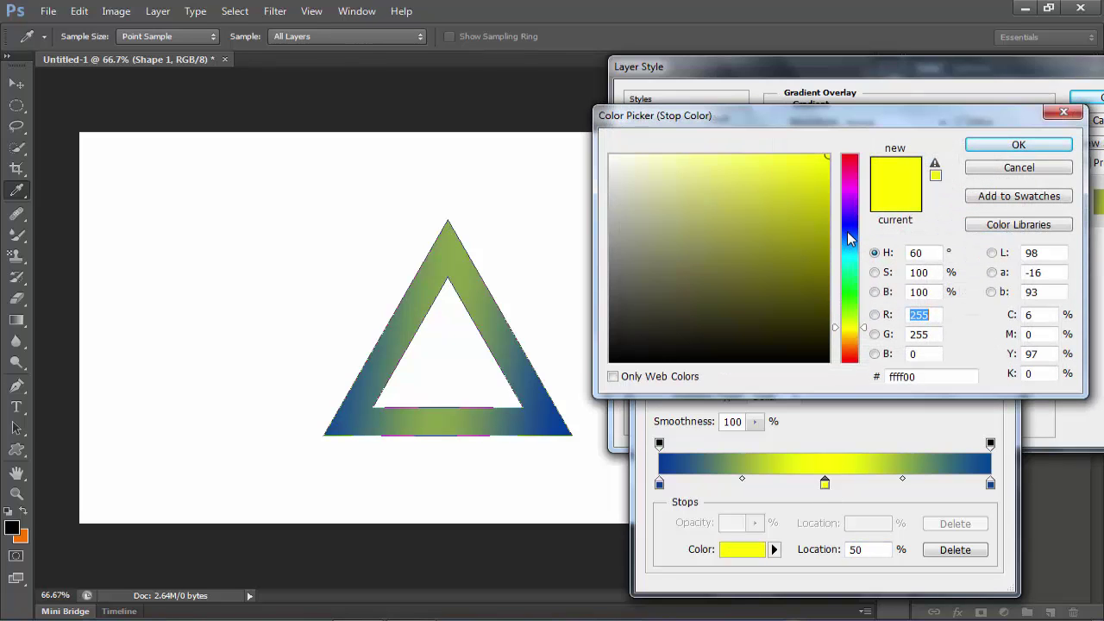
left_click(849, 236)
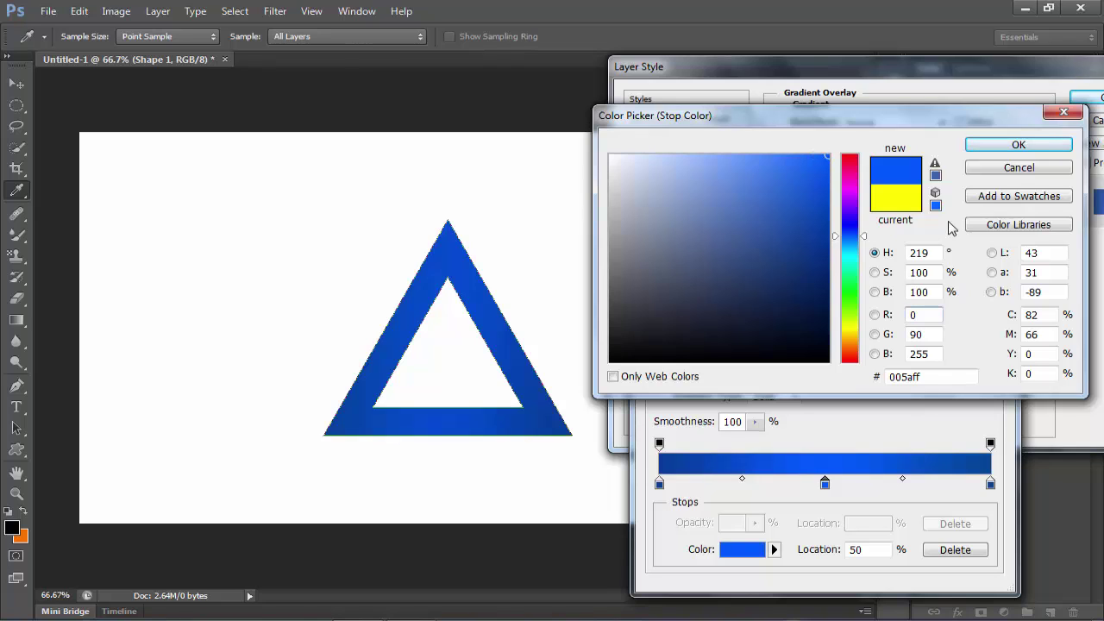
left_click(826, 155)
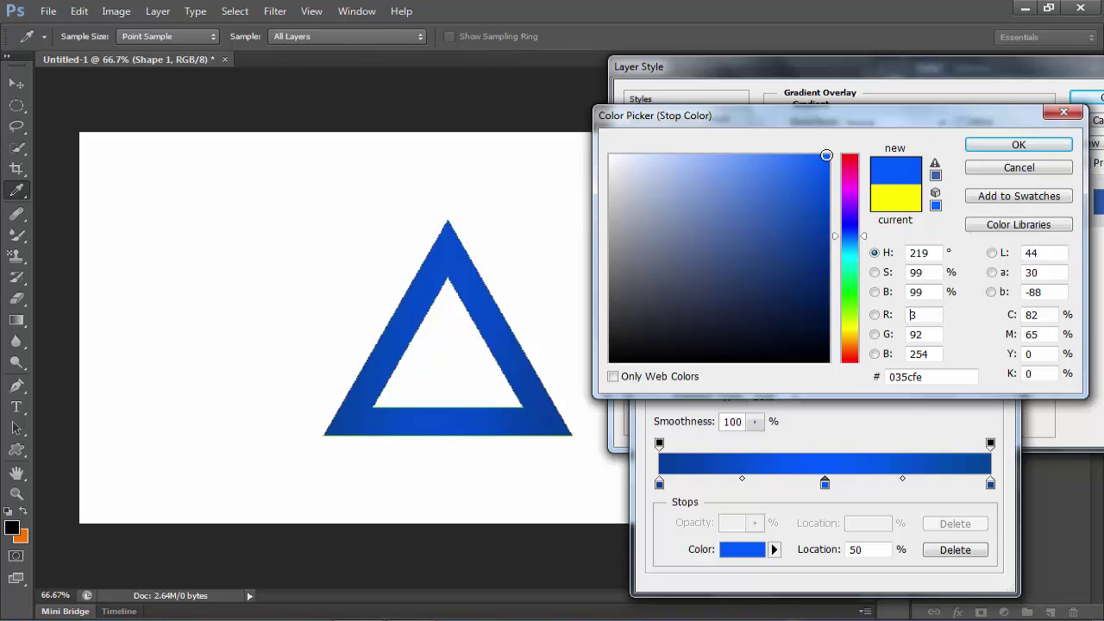
left_click(1035, 149)
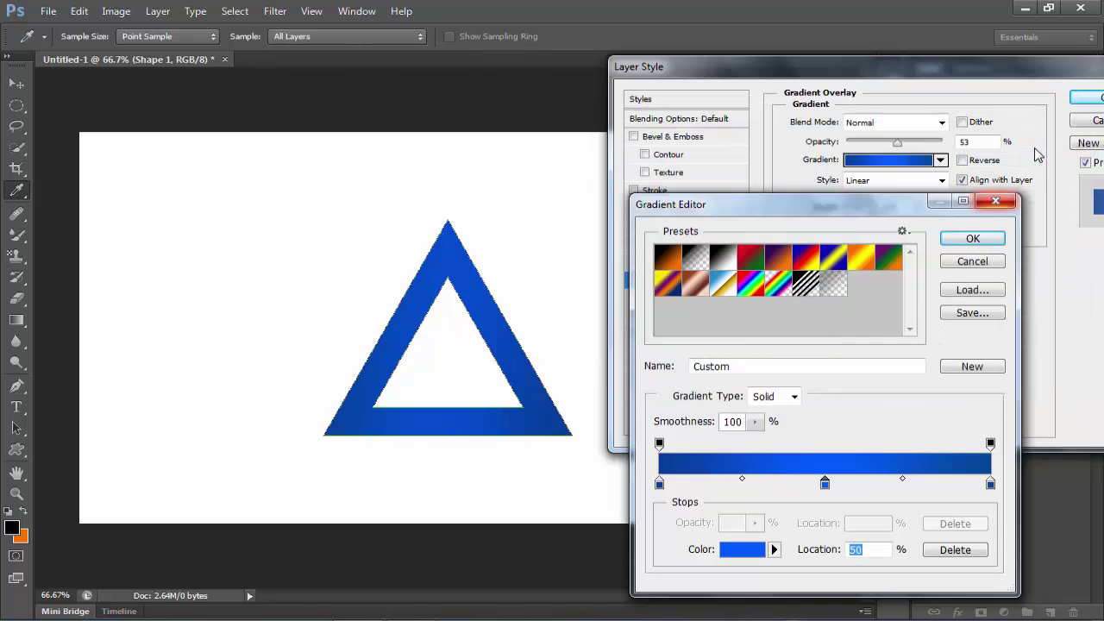
- Make the gradient overlay radial with a -40° angle, slightly smaller scale and 81% opacity
left_click(971, 239)
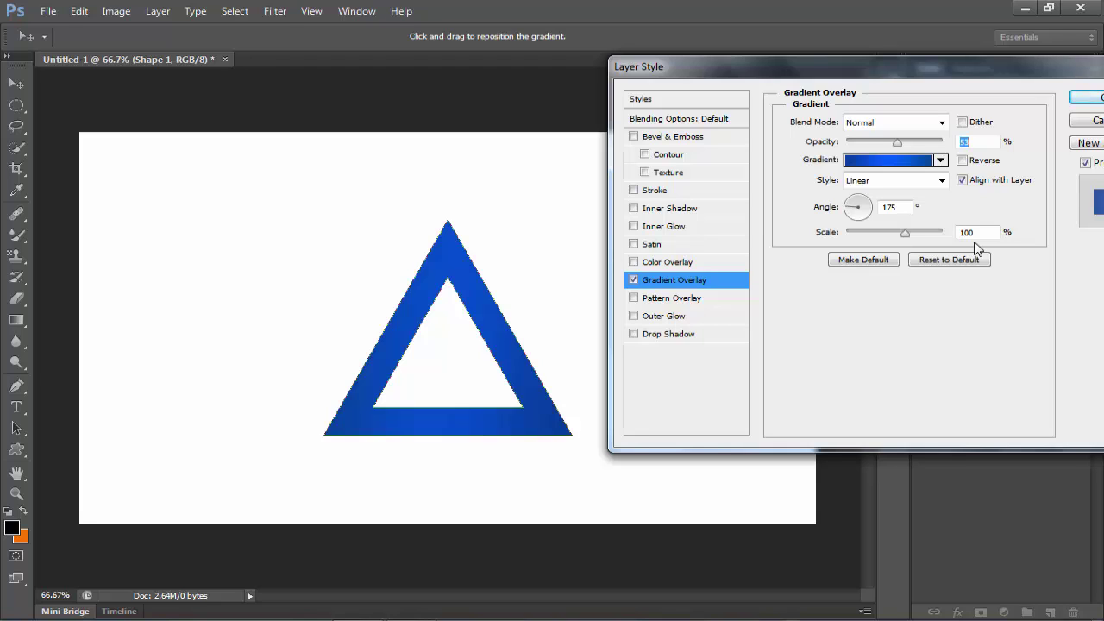
left_click(942, 182)
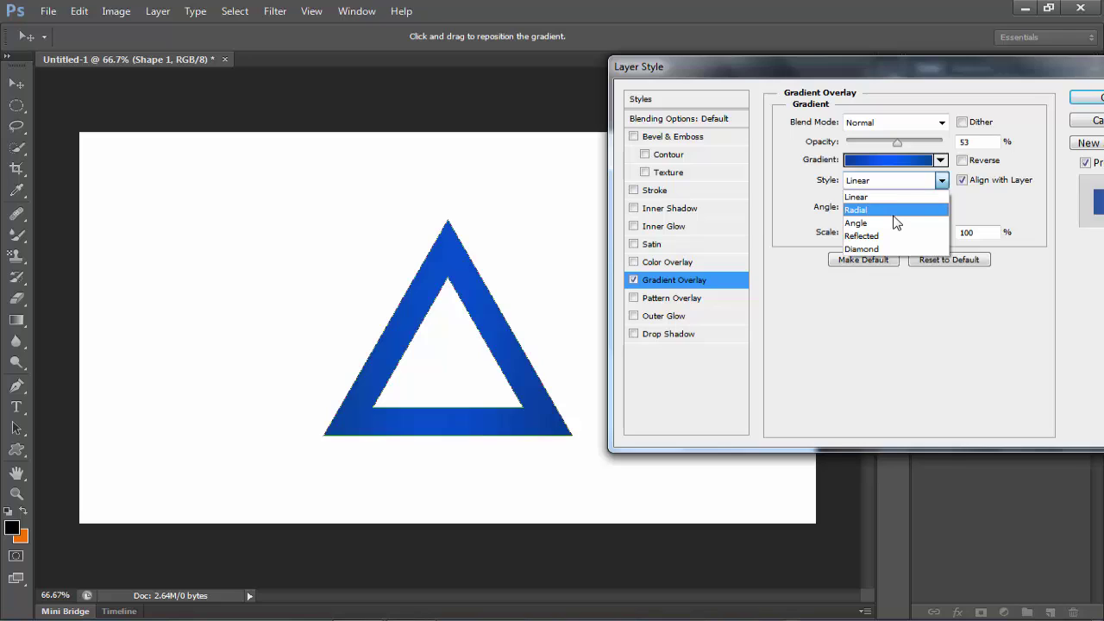
left_click(894, 215)
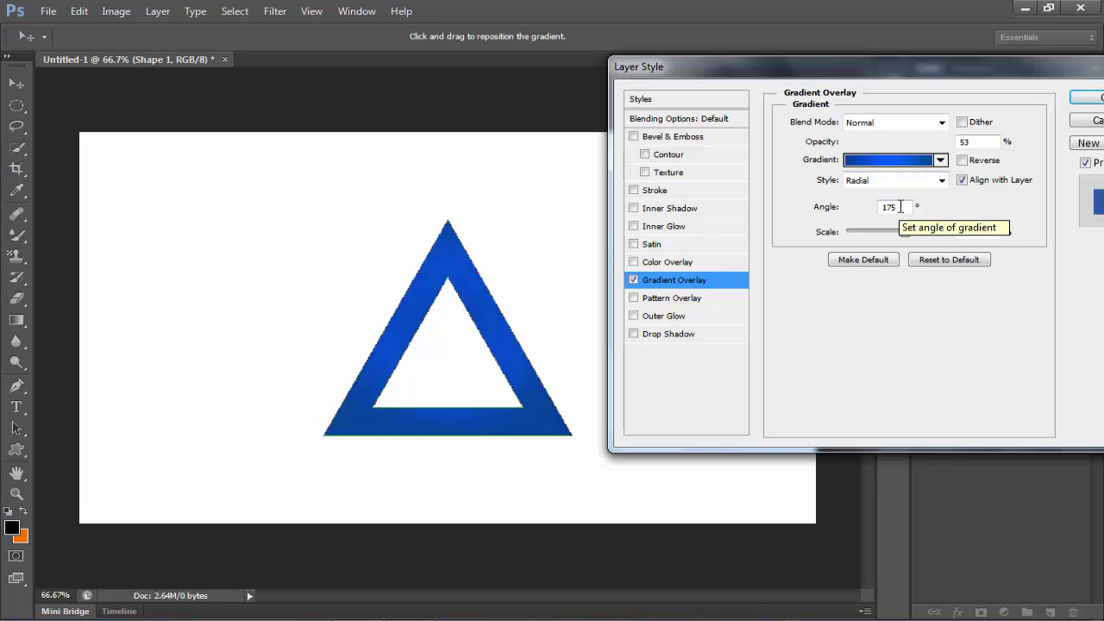
double_click(890, 207)
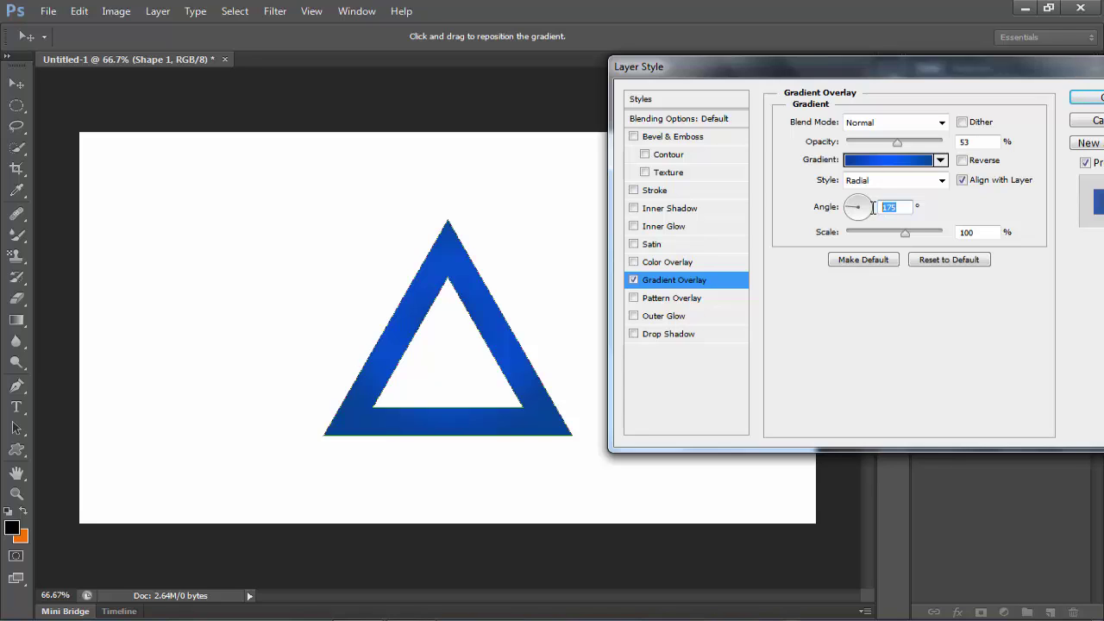
type("-4")
type("0")
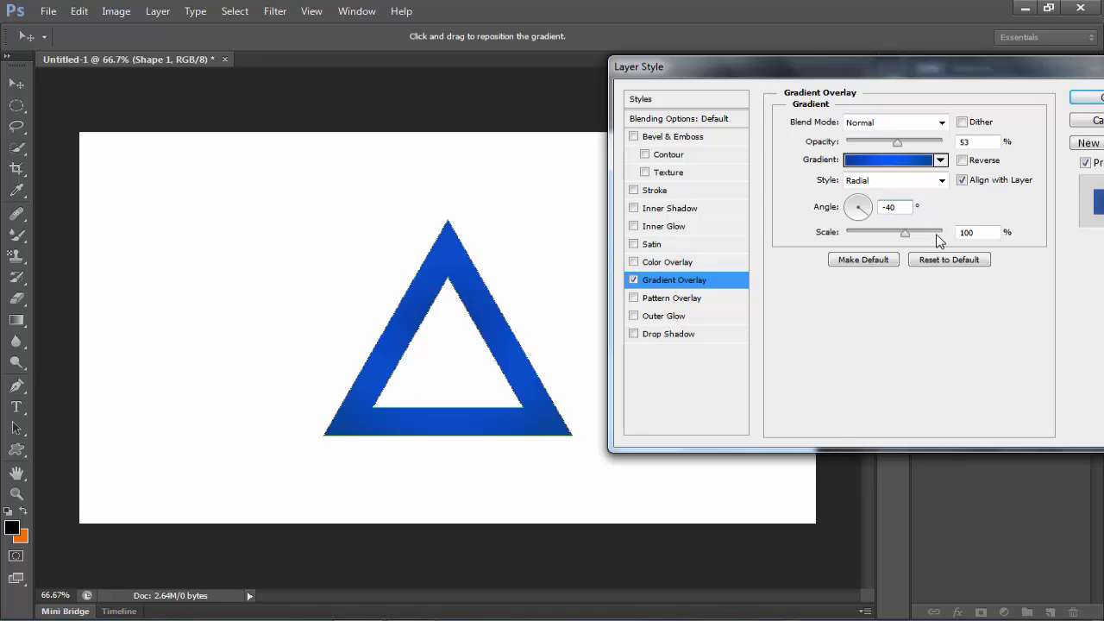
left_click(904, 234)
left_click_drag(905, 234, 890, 235)
left_click(898, 143)
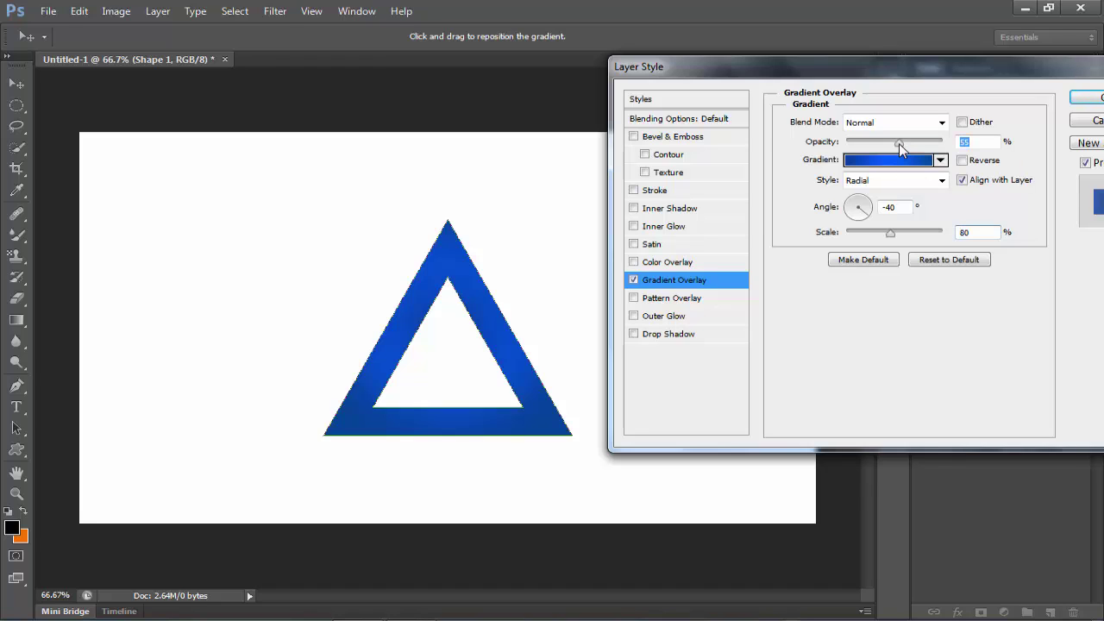
left_click_drag(899, 143, 924, 143)
left_click(918, 180)
left_click(901, 209)
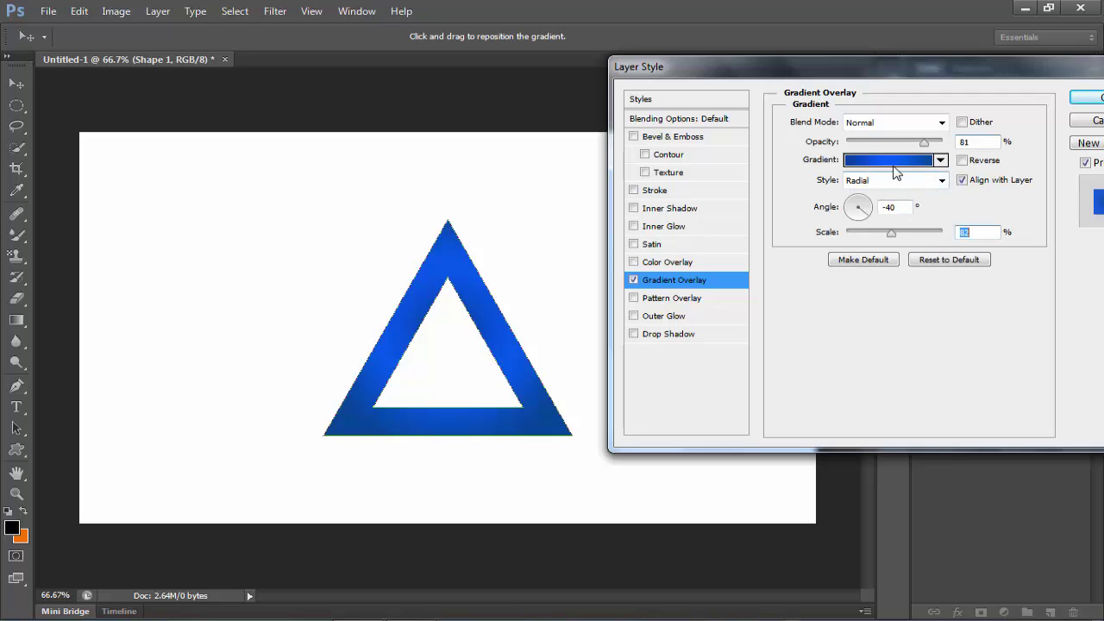
- Lighten the gradient's middle stop to 037ffe and apply the overlay to Shape 1
left_click(892, 160)
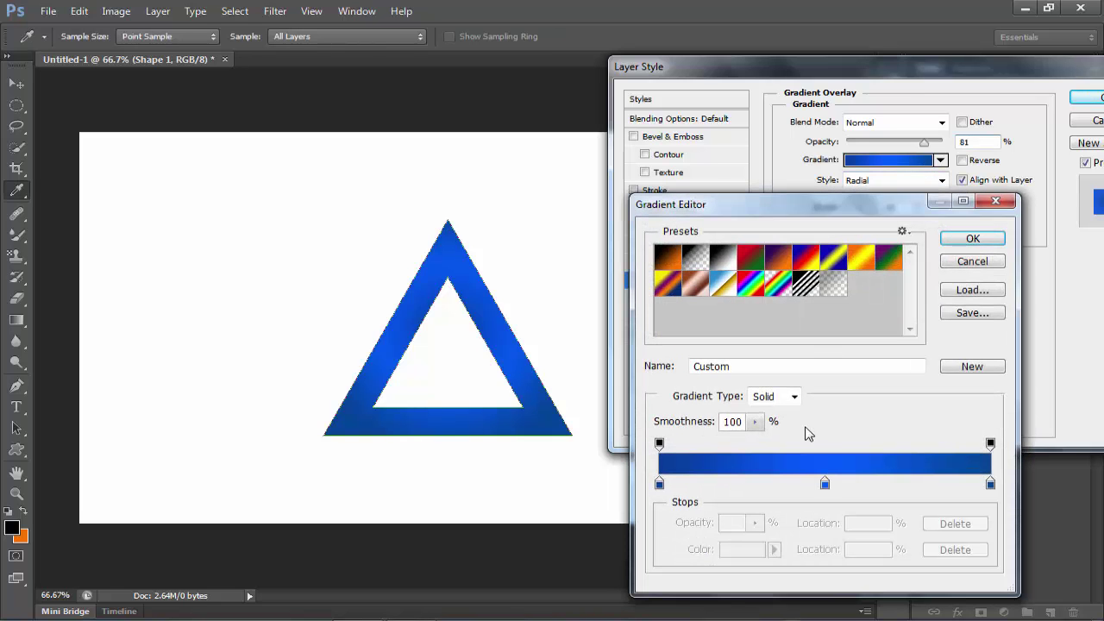
left_click(825, 484)
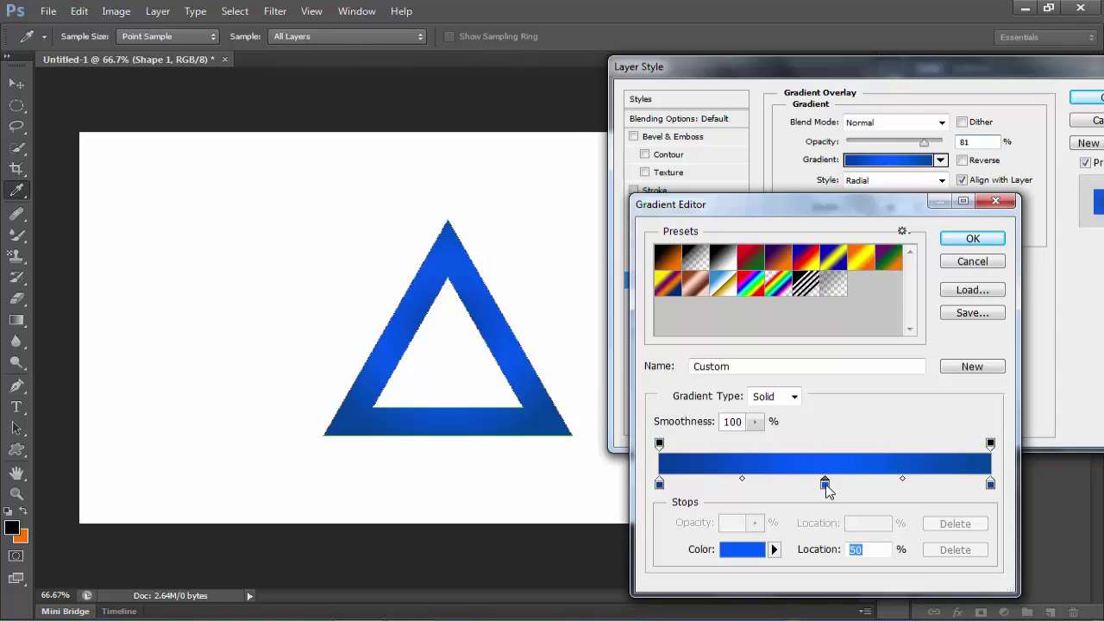
double_click(825, 483)
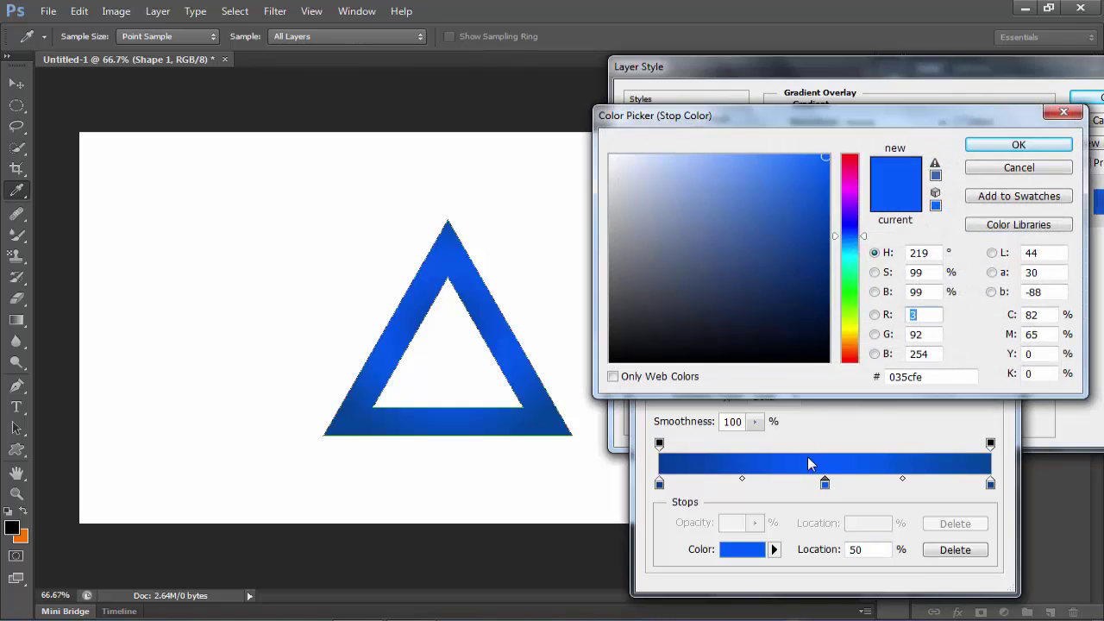
left_click(848, 242)
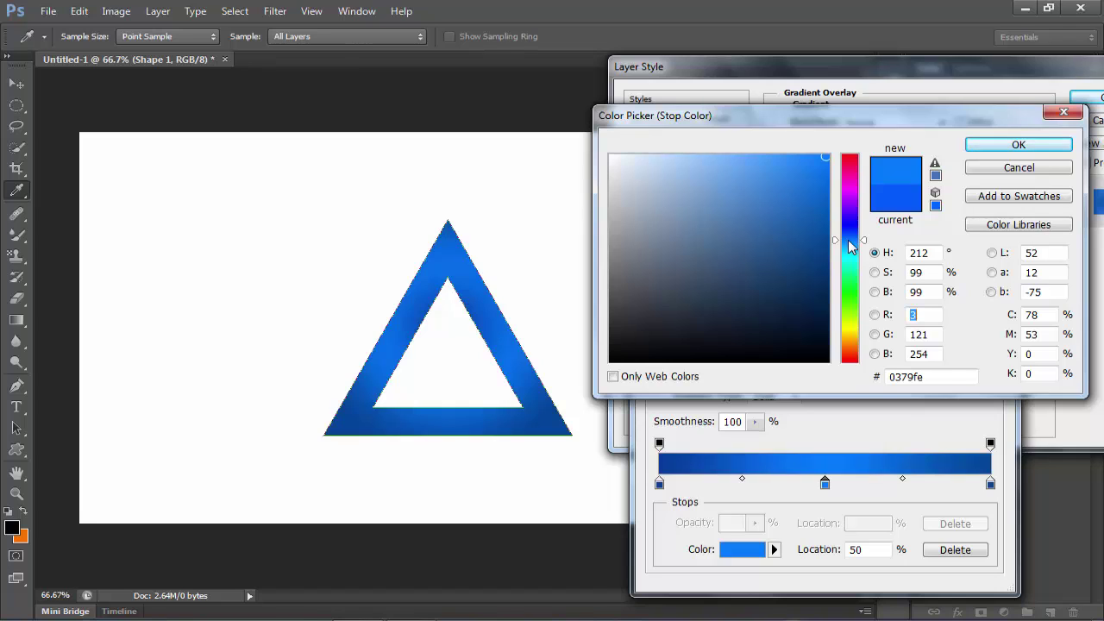
left_click(849, 240)
left_click(1049, 147)
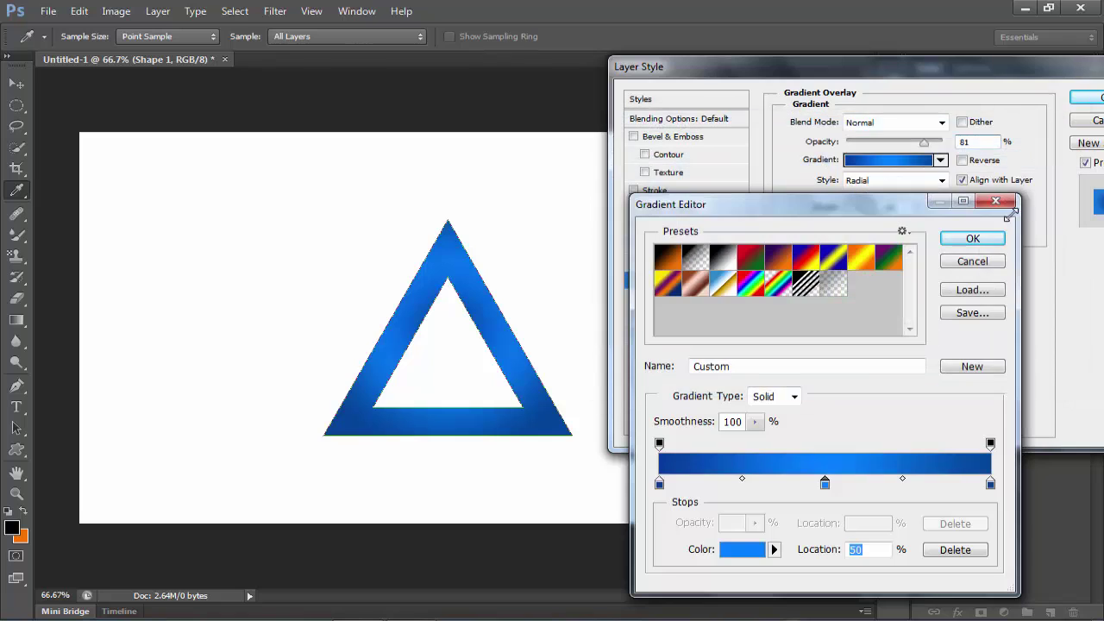
left_click(997, 240)
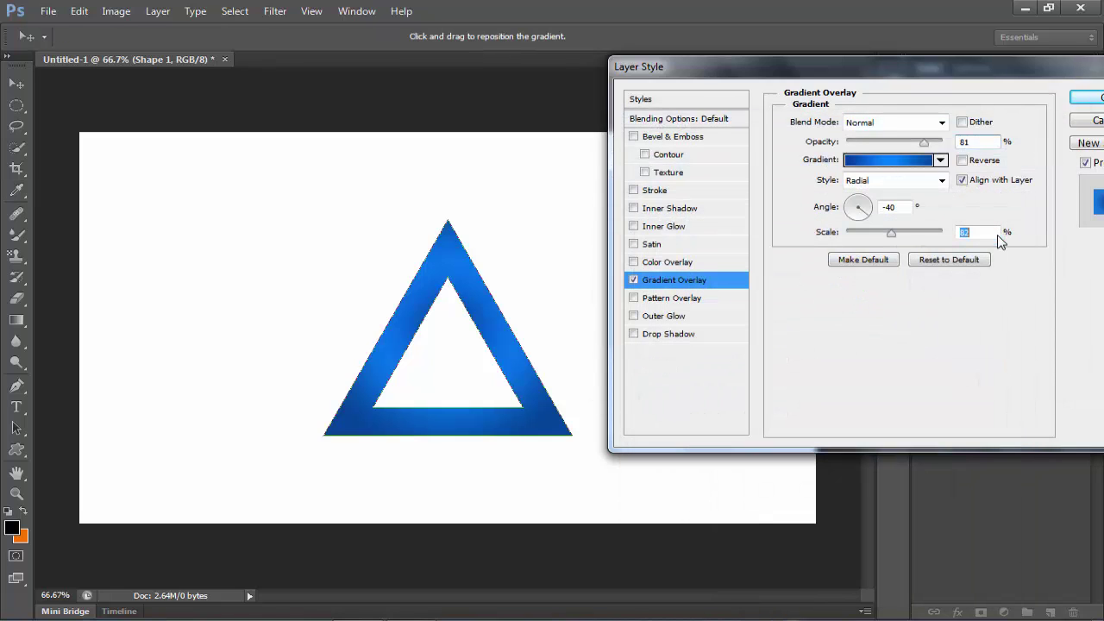
left_click(1088, 98)
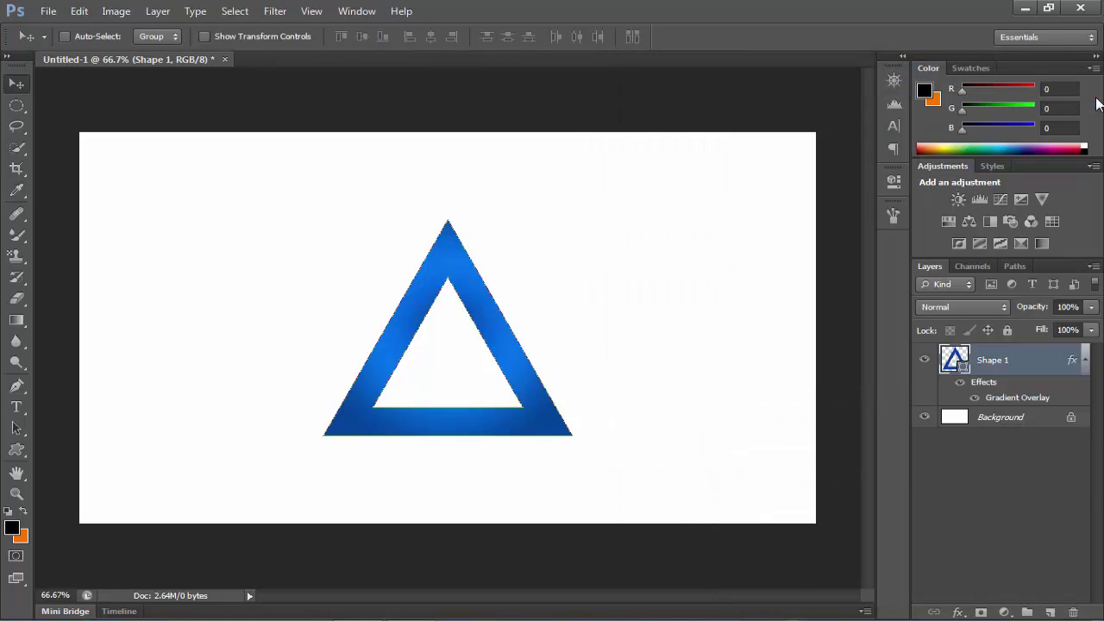
- Draw a thin rounded-rectangle bar rightward from the triangle and nudge it down into place
left_click(22, 448)
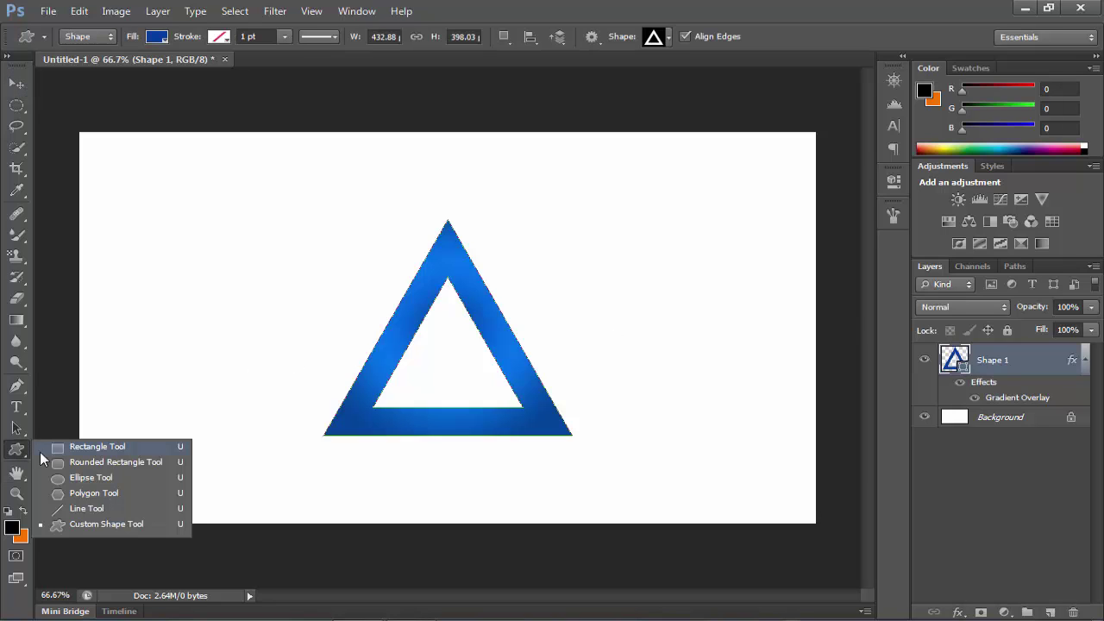
left_click(85, 464)
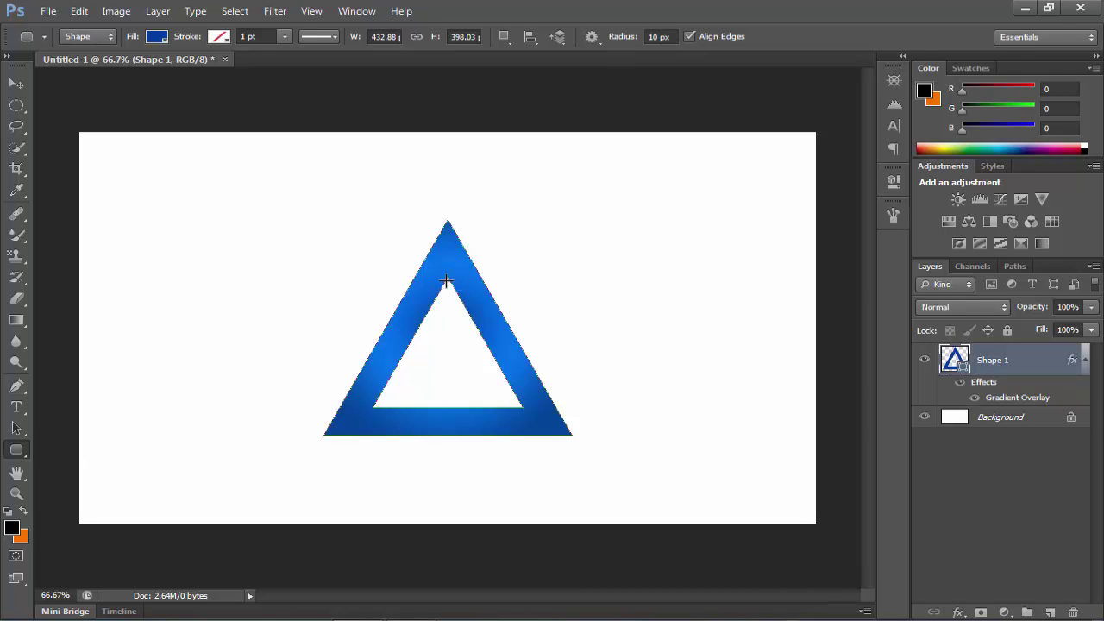
left_click_drag(446, 280, 621, 288)
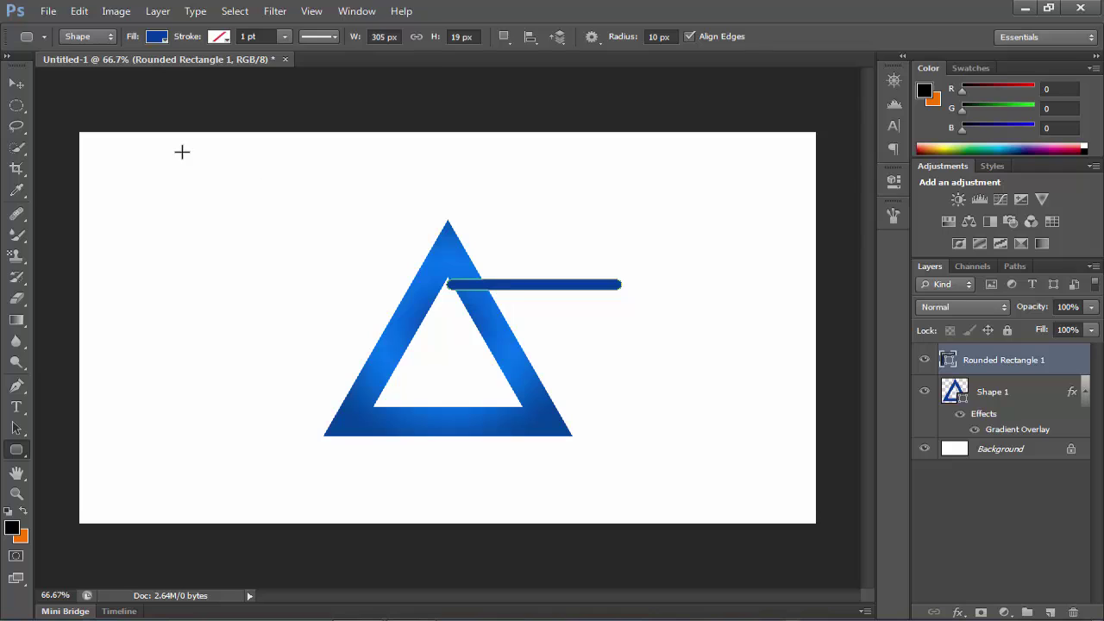
left_click(20, 86)
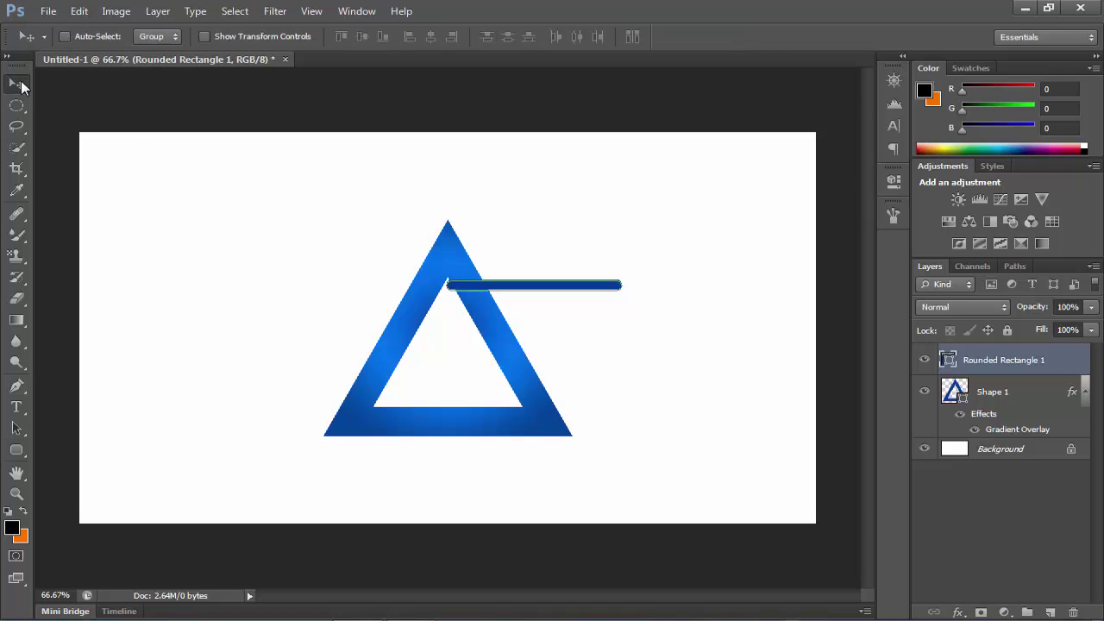
key("shift+Down")
key("shift+Down")
key("shift+Down")
key("shift+Down")
key("shift+Down")
key("shift+Down")
key("shift+Down")
key("shift+Down")
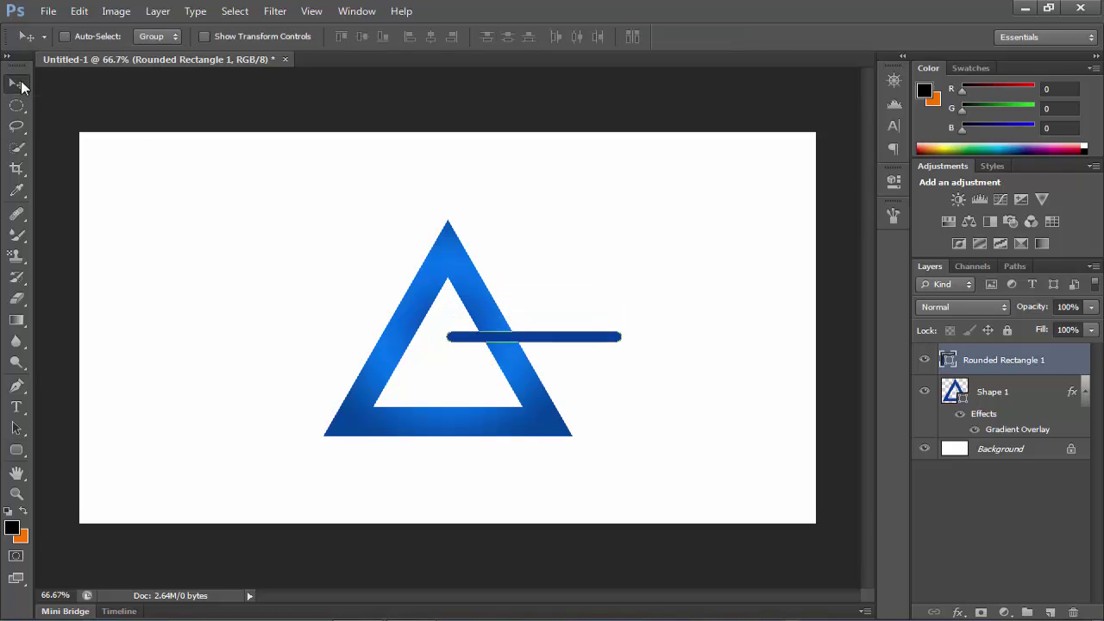
key("shift+Down")
key("shift+Down")
key("shift+Down")
key("shift+Down")
key("Down")
key("Down")
key("Down")
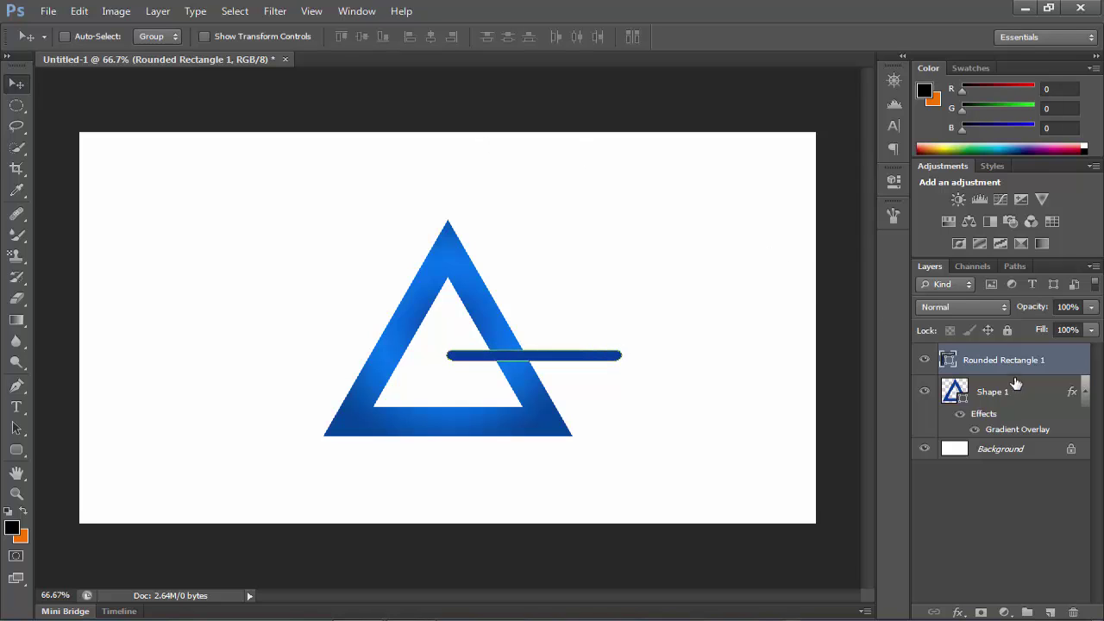
- Move the bar's layer below Shape 1, then shift both shapes higher on the canvas
left_click_drag(1013, 362, 1012, 432)
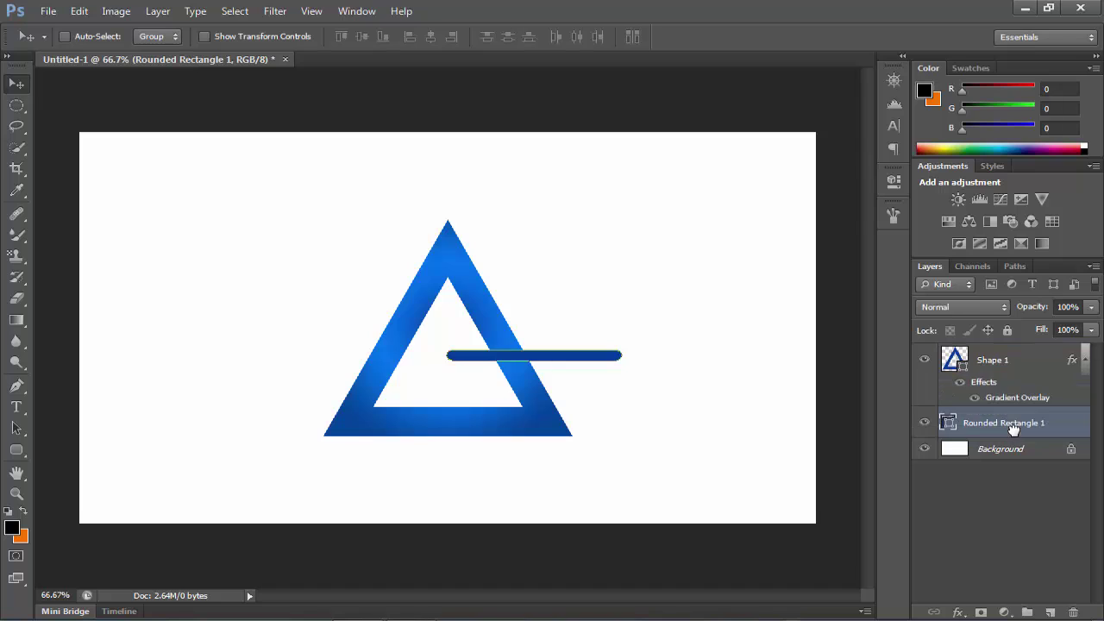
left_click(1010, 522)
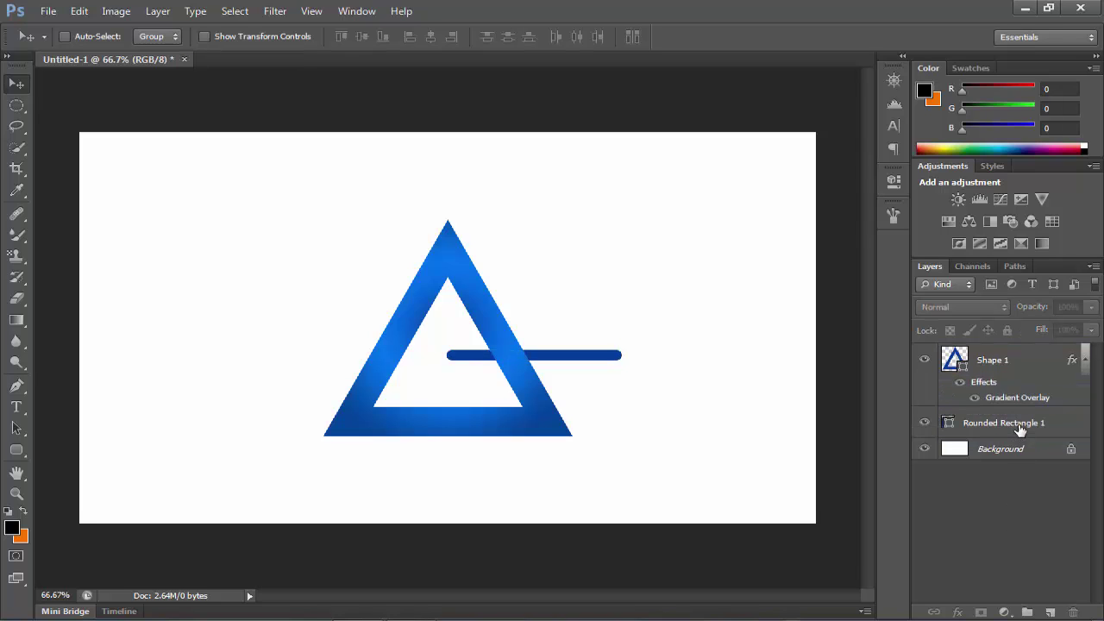
left_click(1019, 428)
left_click(1007, 366, "shift")
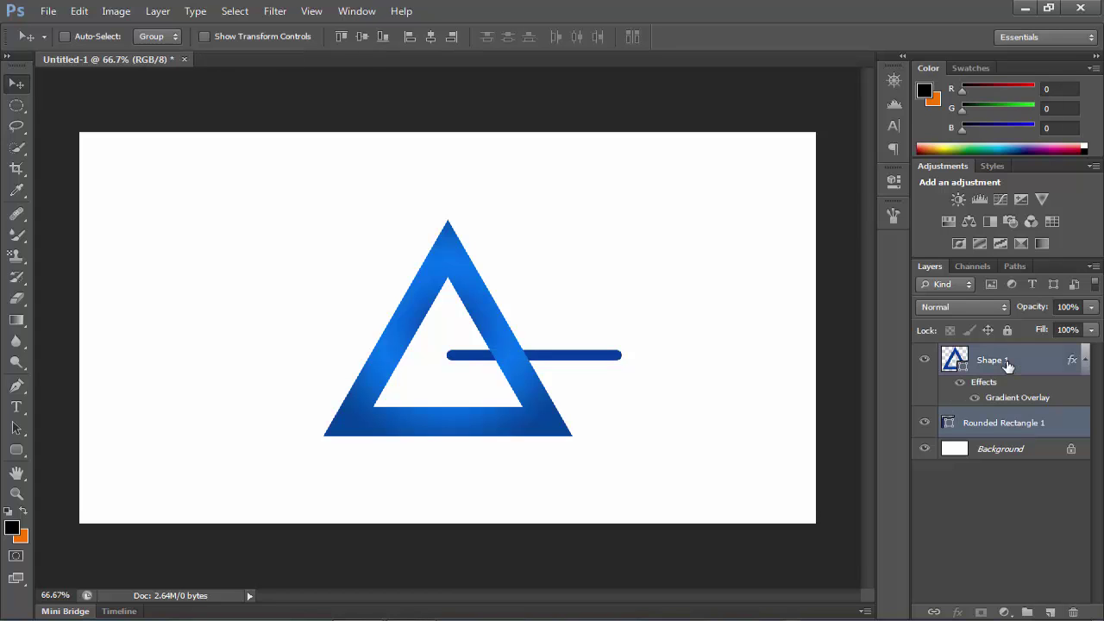
key("Up")
key("Up")
key("Up")
key("Up")
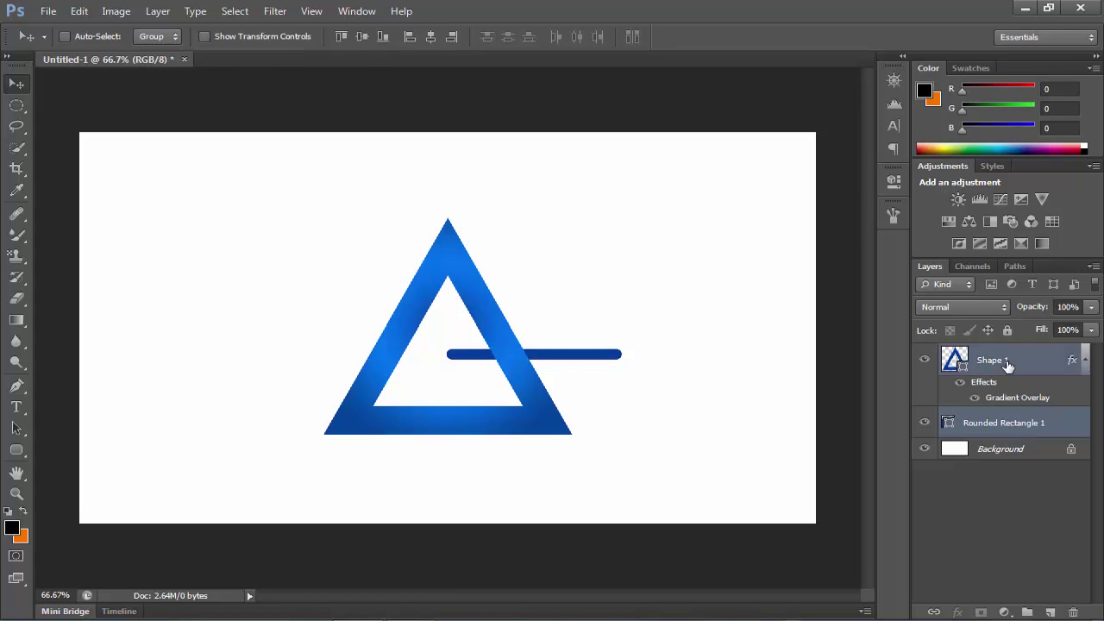
key("Up")
key("Up")
key("Up")
key("Up")
key("Up")
key("Up")
key("Up")
key("Up")
key("Up")
key("Up")
key("Up")
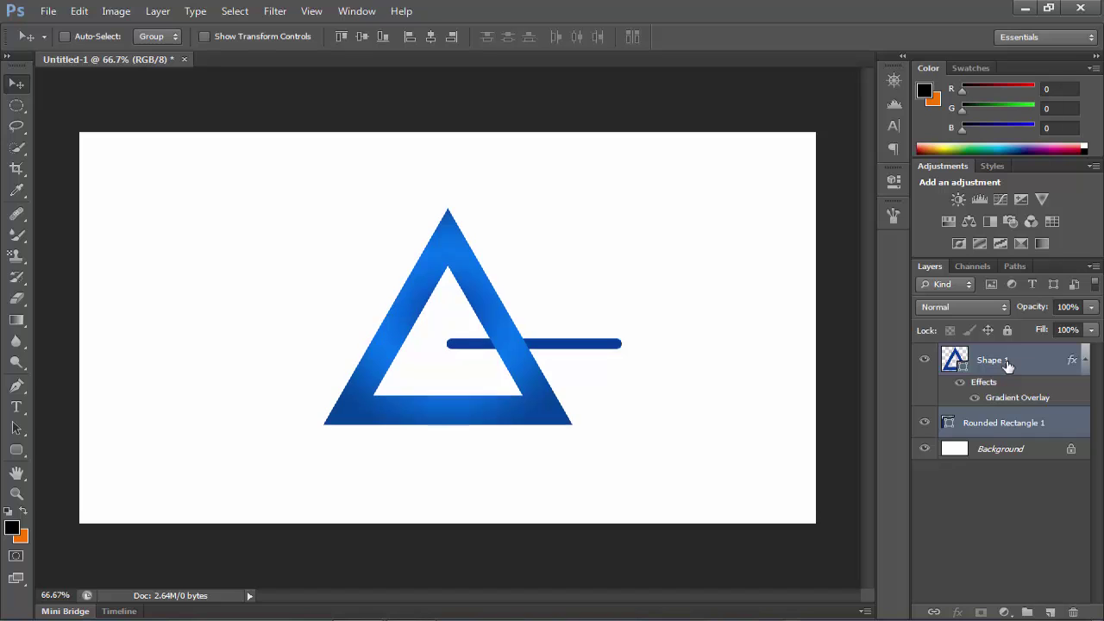
key("shift+Up")
key("shift+Up")
key("Up")
- Draw a thin, flat ellipse just beneath the triangle
left_click(996, 493)
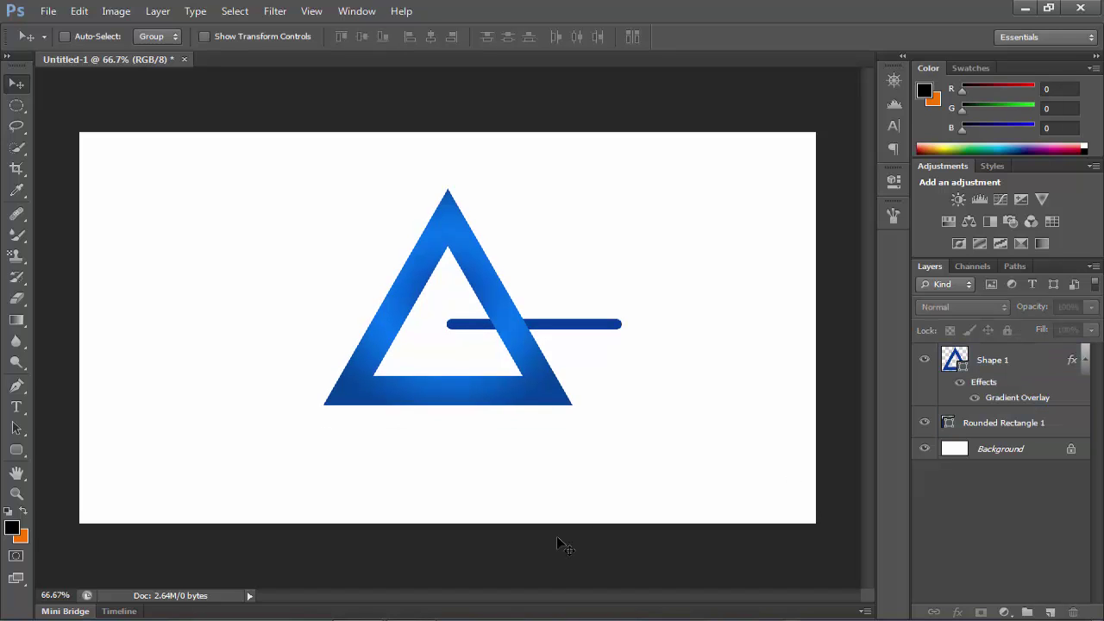
left_click(16, 449)
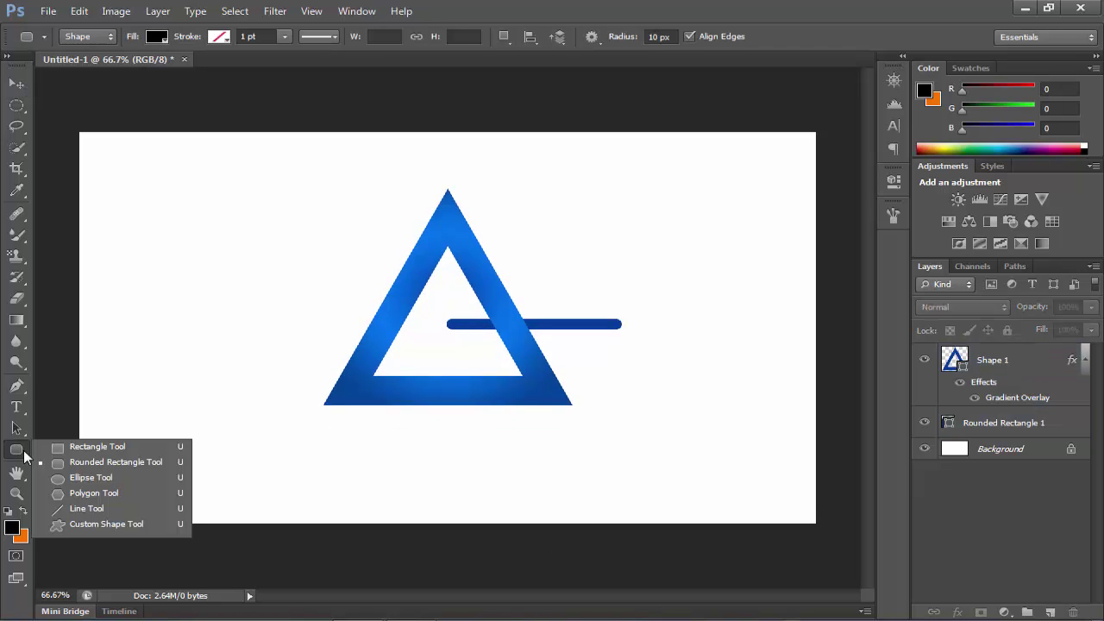
left_click(82, 478)
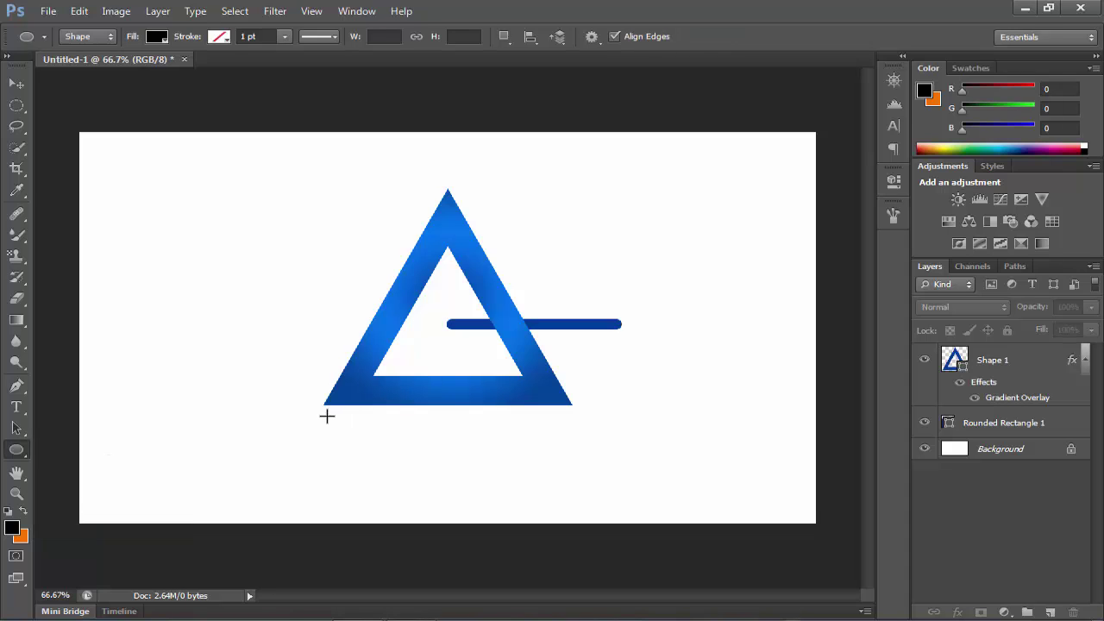
left_click_drag(327, 416, 574, 424)
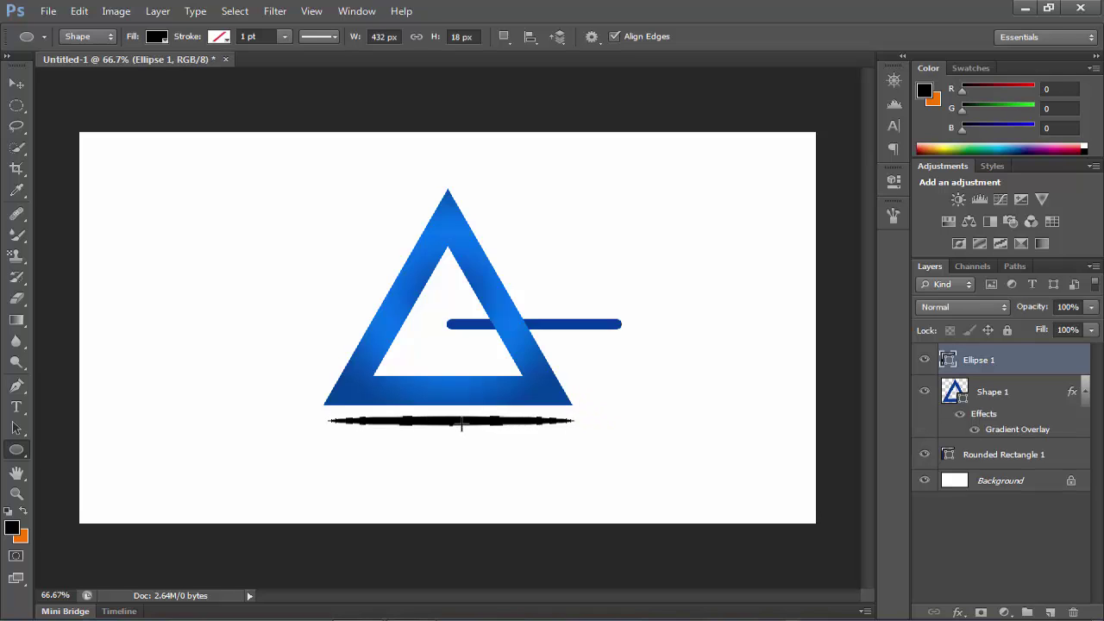
- Rasterize the ellipse and apply a 10 px Gaussian Blur to make a soft shadow
left_click(981, 485)
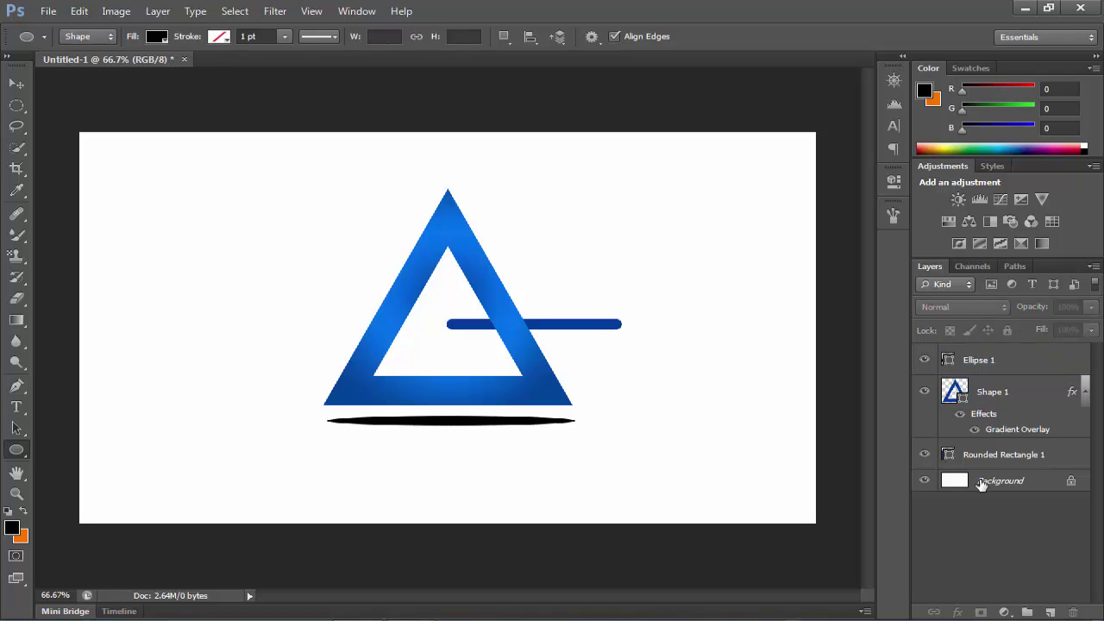
left_click(981, 365)
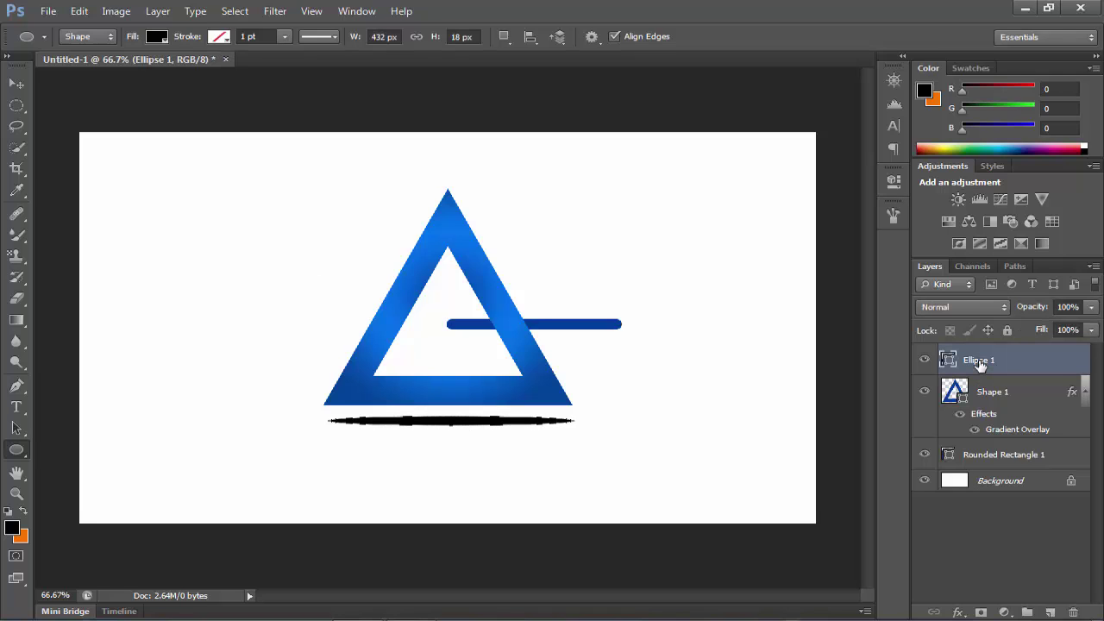
left_click(277, 14)
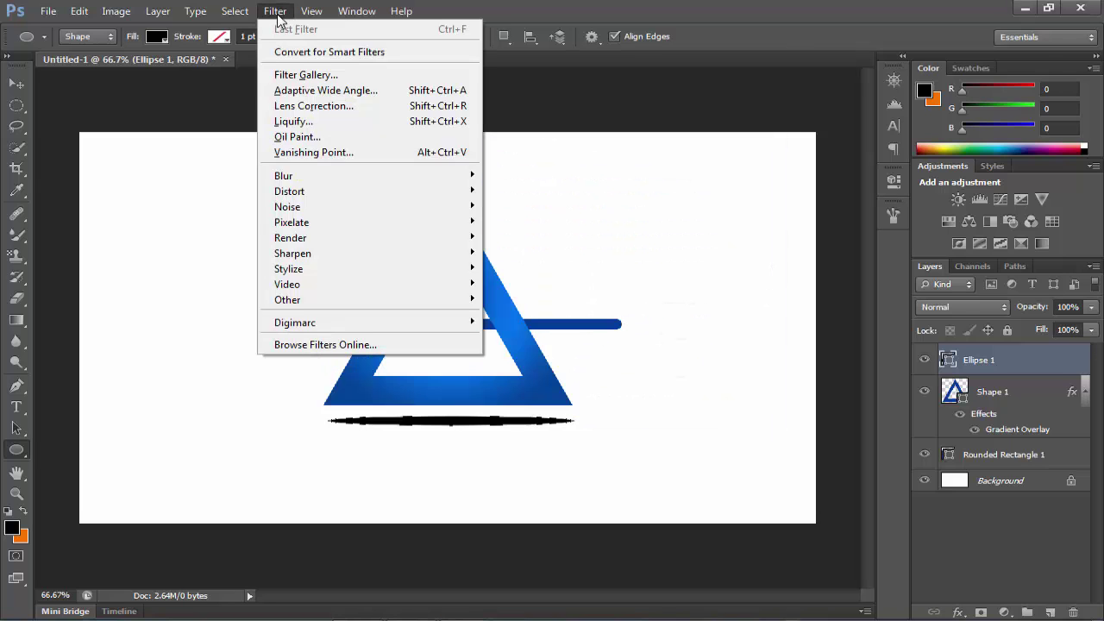
mouse_move(369, 175)
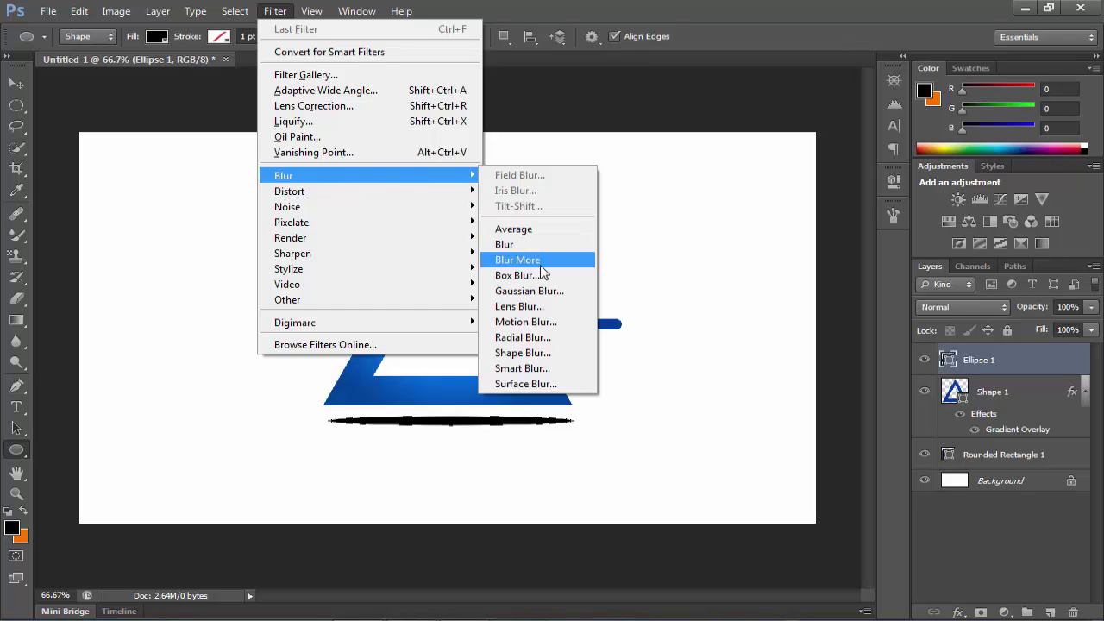
left_click(544, 291)
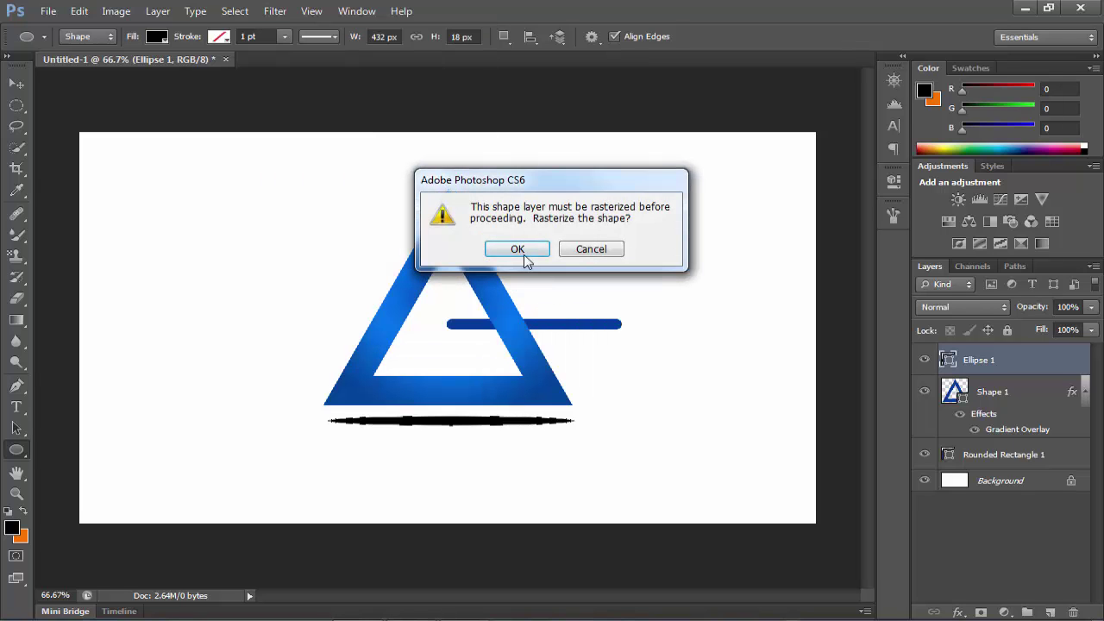
left_click(523, 252)
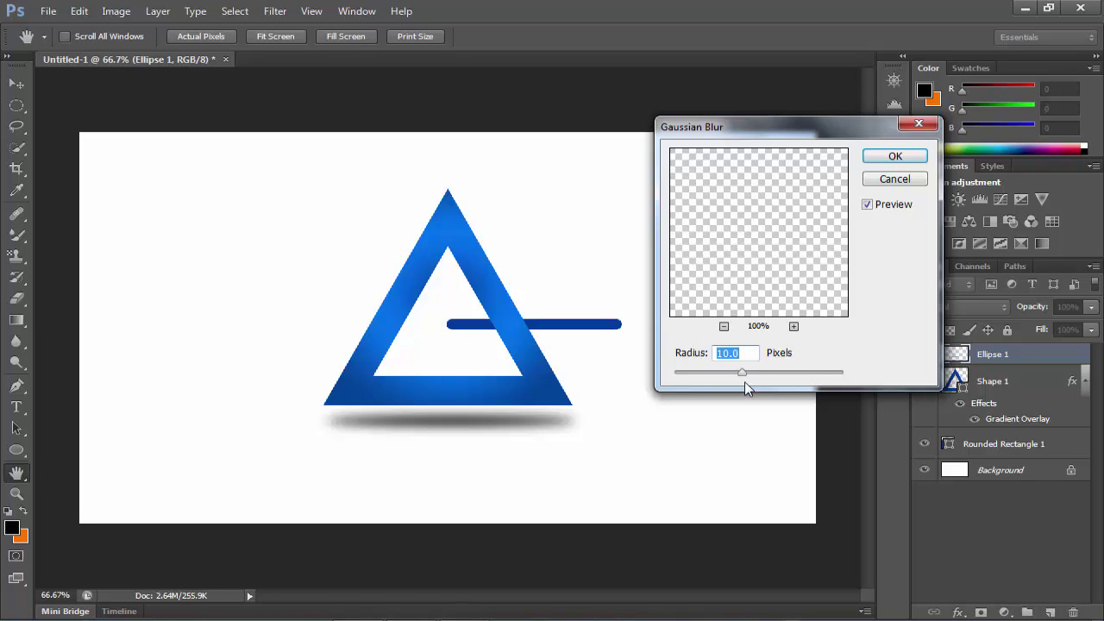
left_click(896, 158)
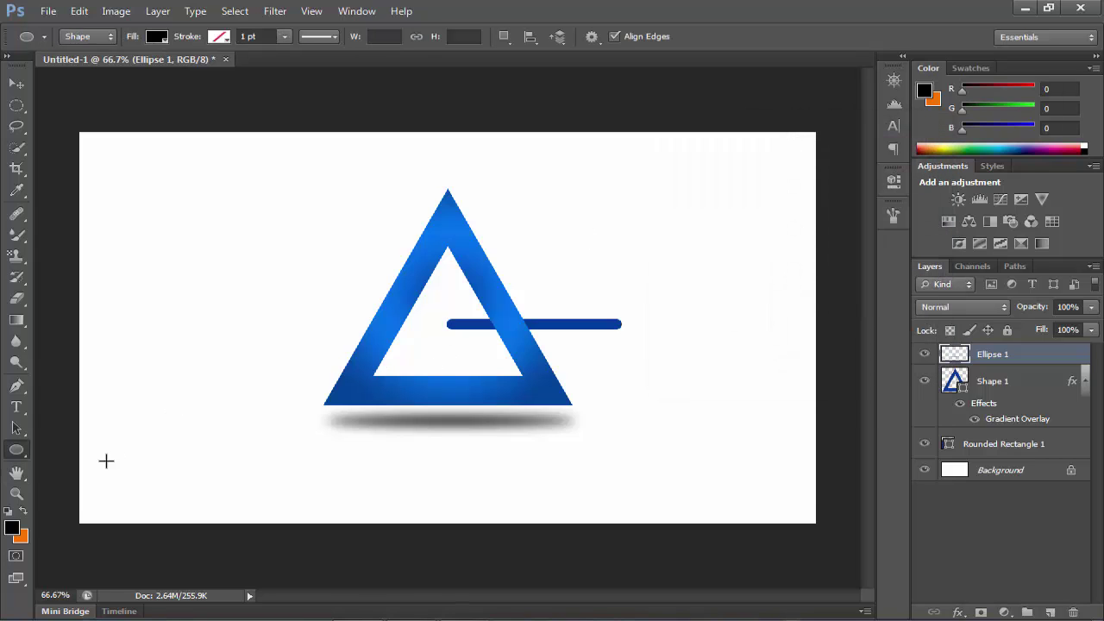
- Add the text 'Logo Design' below the shadow
left_click(16, 408)
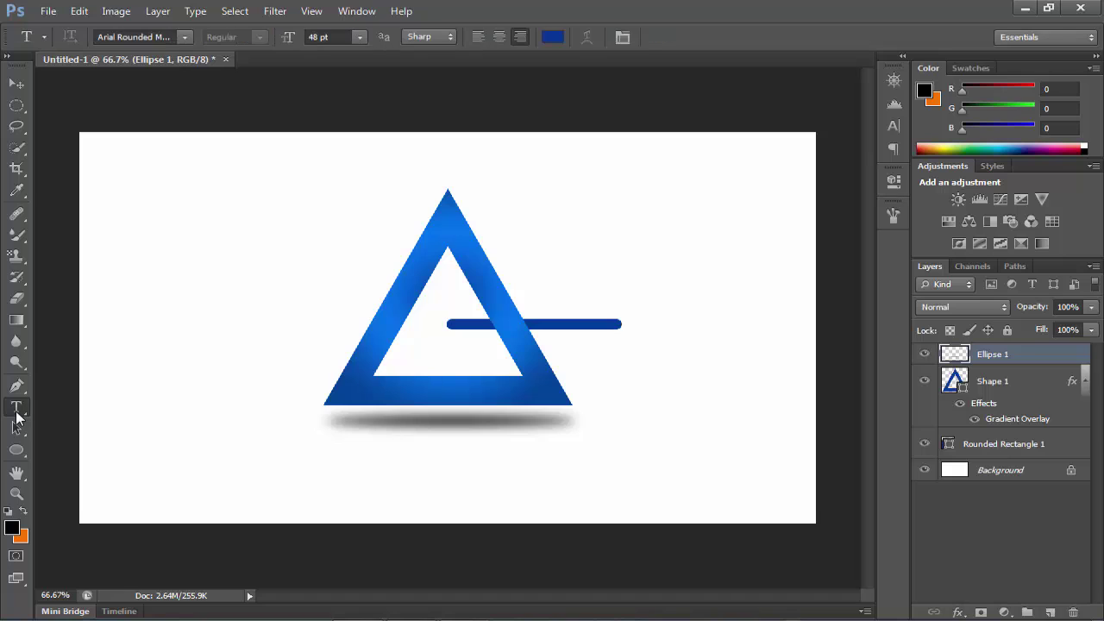
left_click(468, 480)
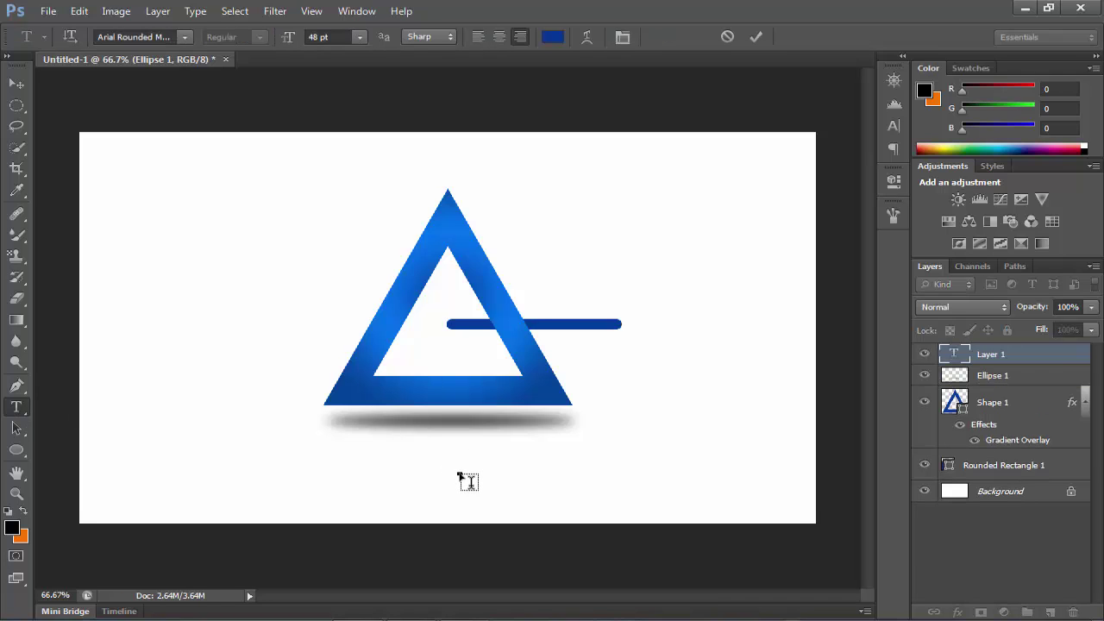
type("Logo")
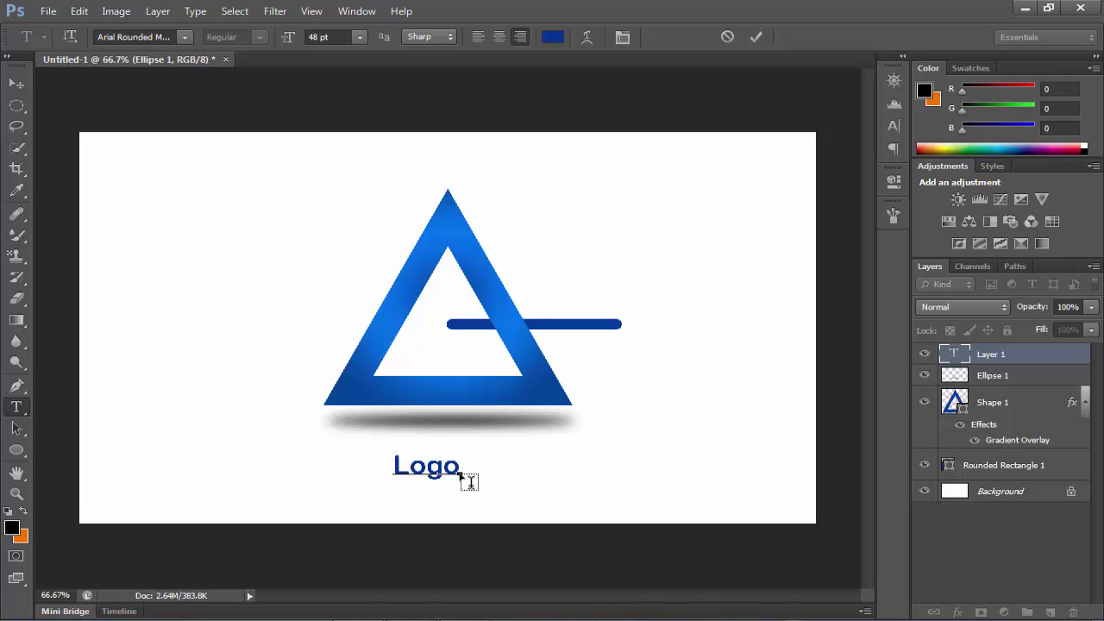
type(" Desig")
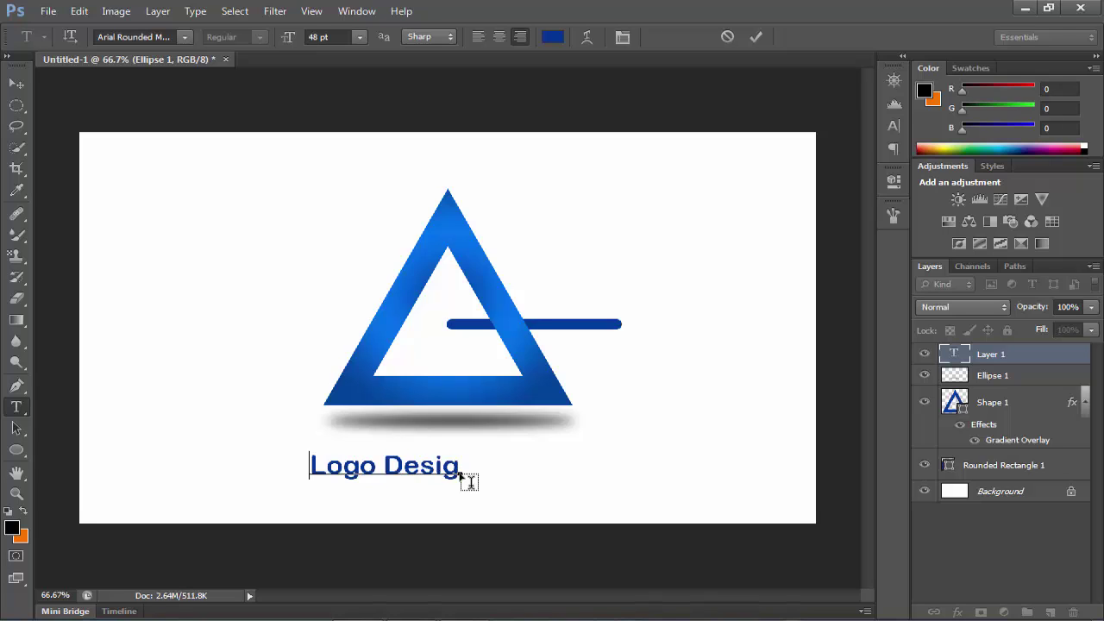
type("n")
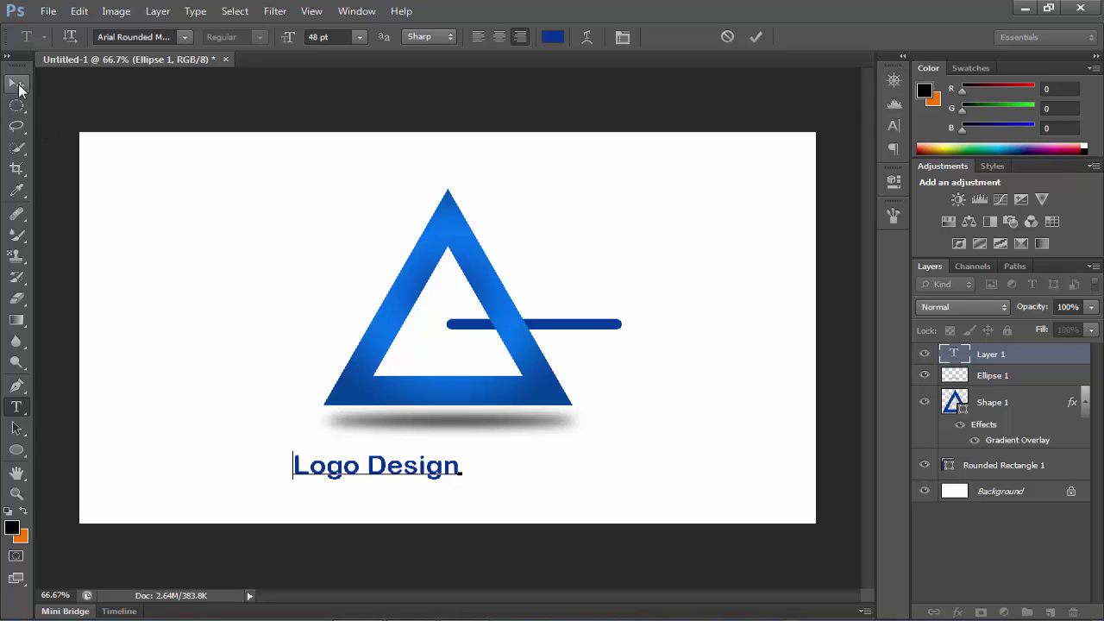
left_click(16, 84)
- Scale the Logo Design text to about 122% and centre it beneath the triangle
key("ctrl+t")
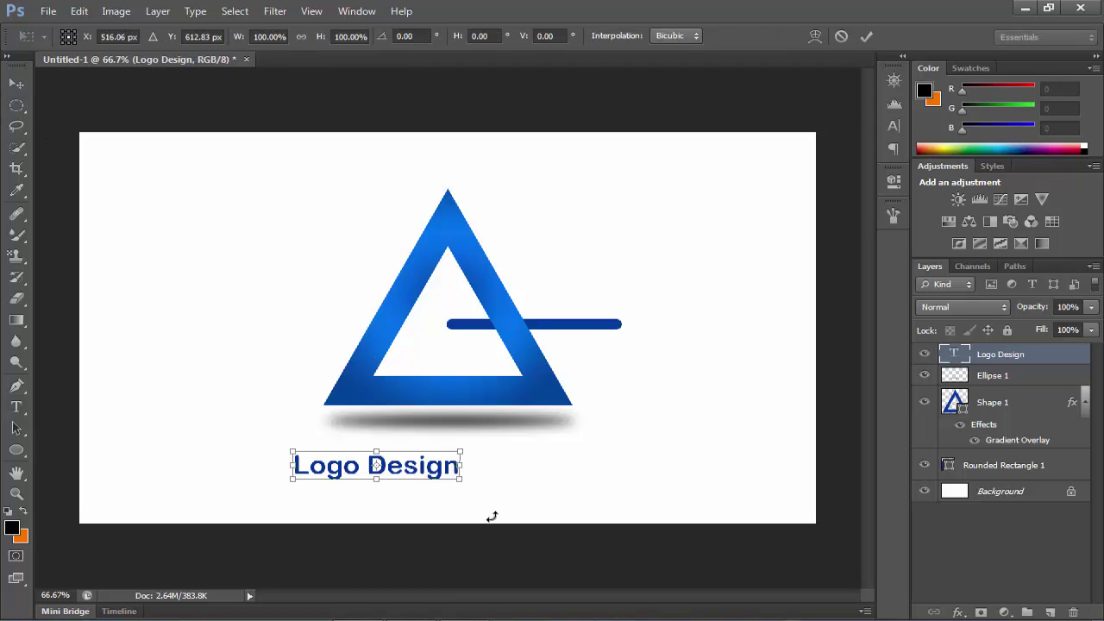
left_click_drag(462, 482, 496, 497)
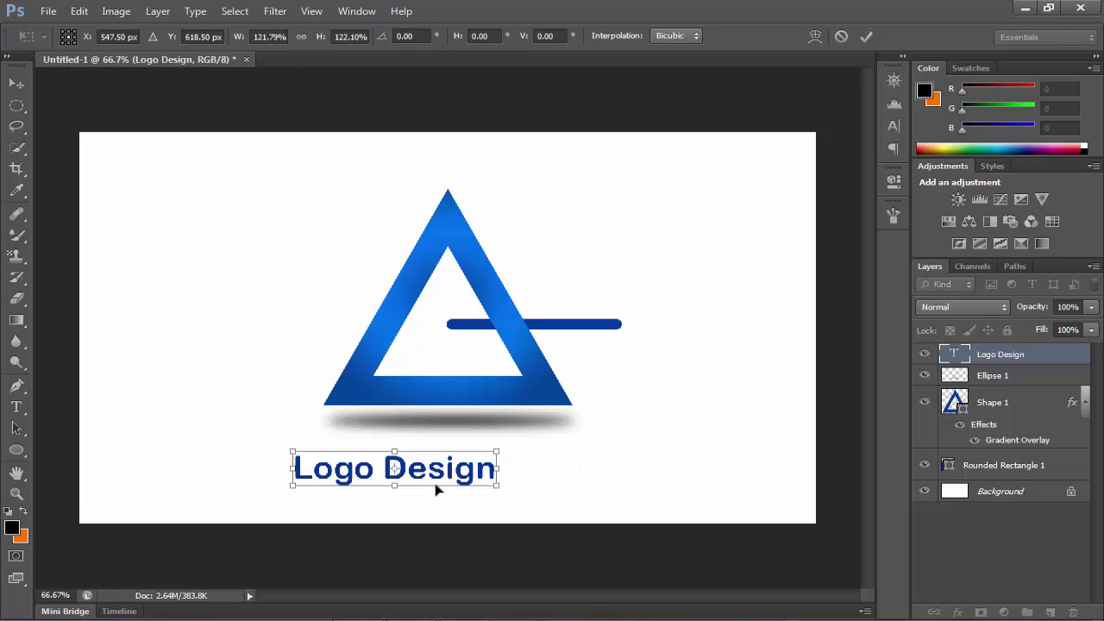
left_click_drag(435, 489, 490, 473)
key("Return")
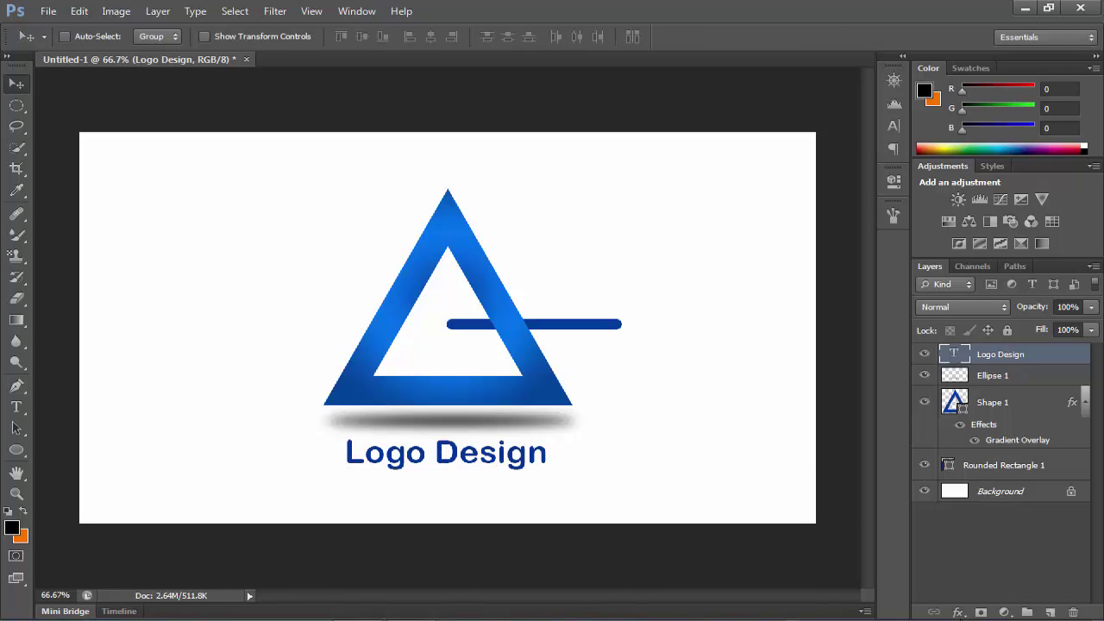
- Give the Logo Design text a linear Red, Green gradient overlay at 96% opacity
left_click(956, 610)
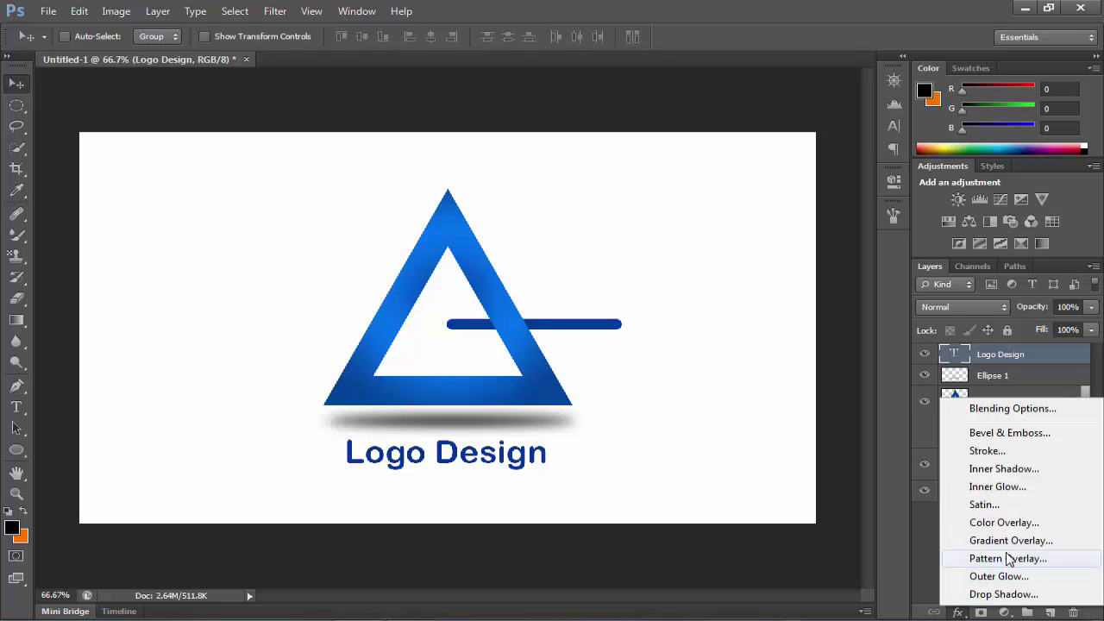
left_click(1004, 541)
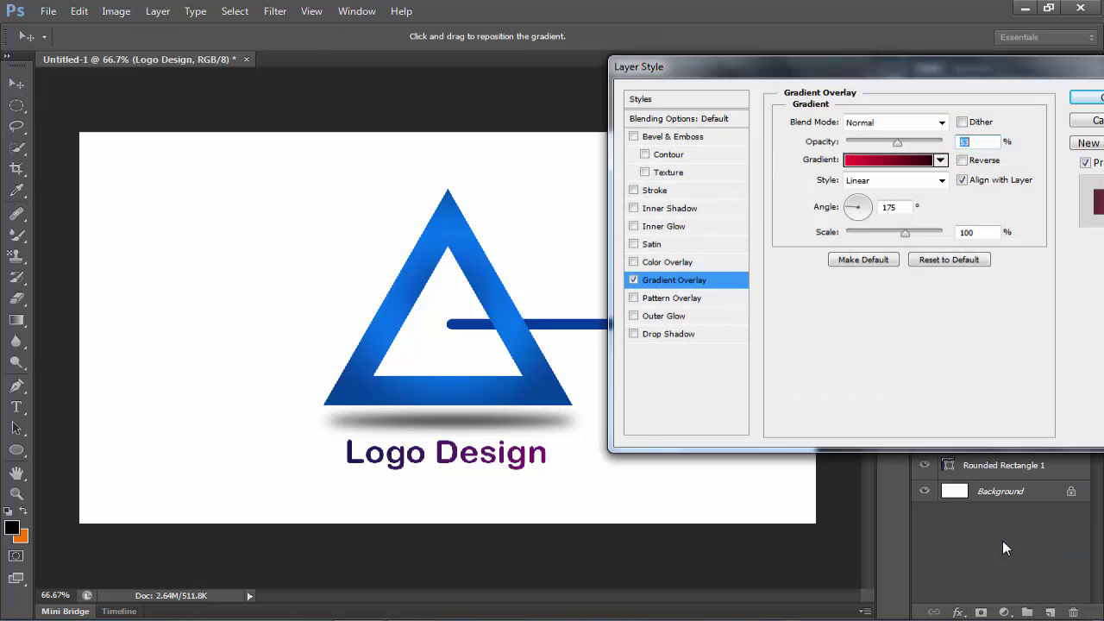
left_click(897, 161)
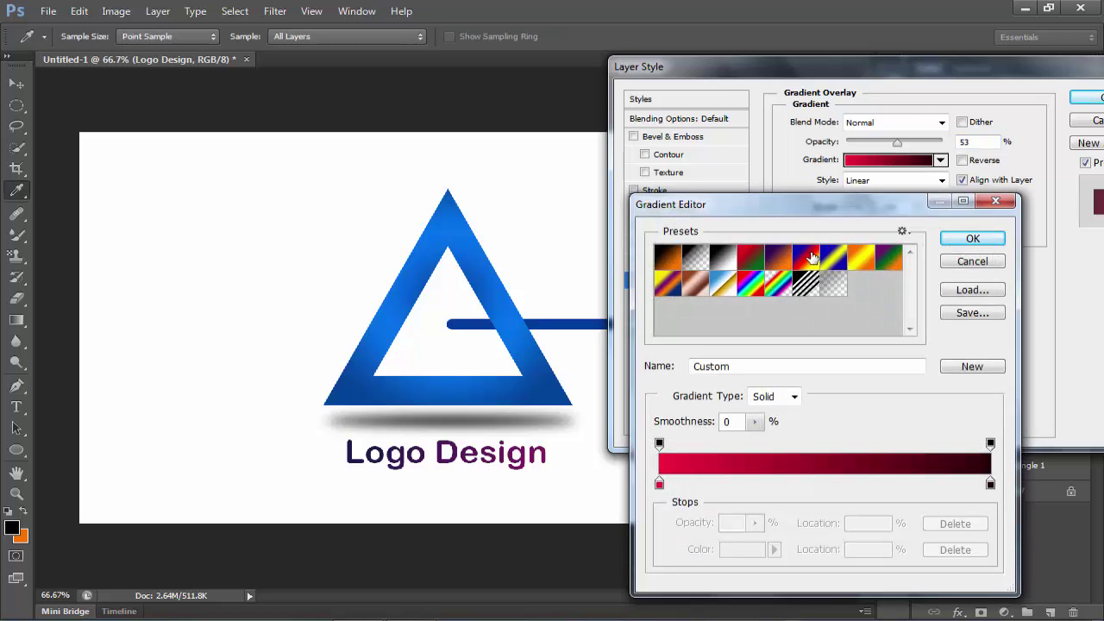
left_click(758, 264)
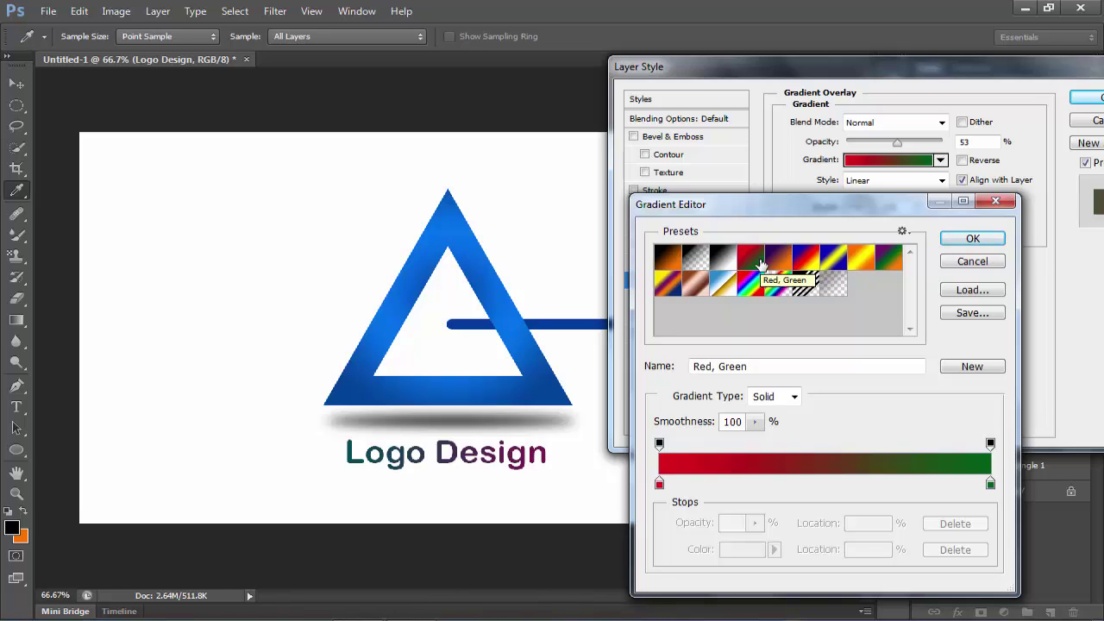
left_click(969, 240)
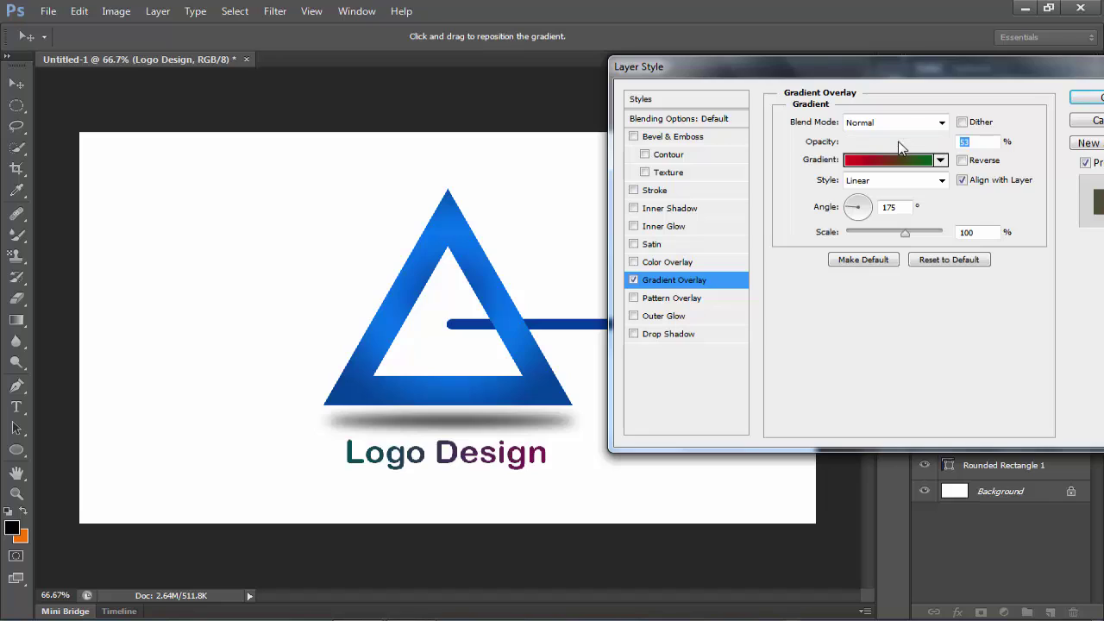
left_click_drag(914, 141, 935, 143)
left_click(1097, 102)
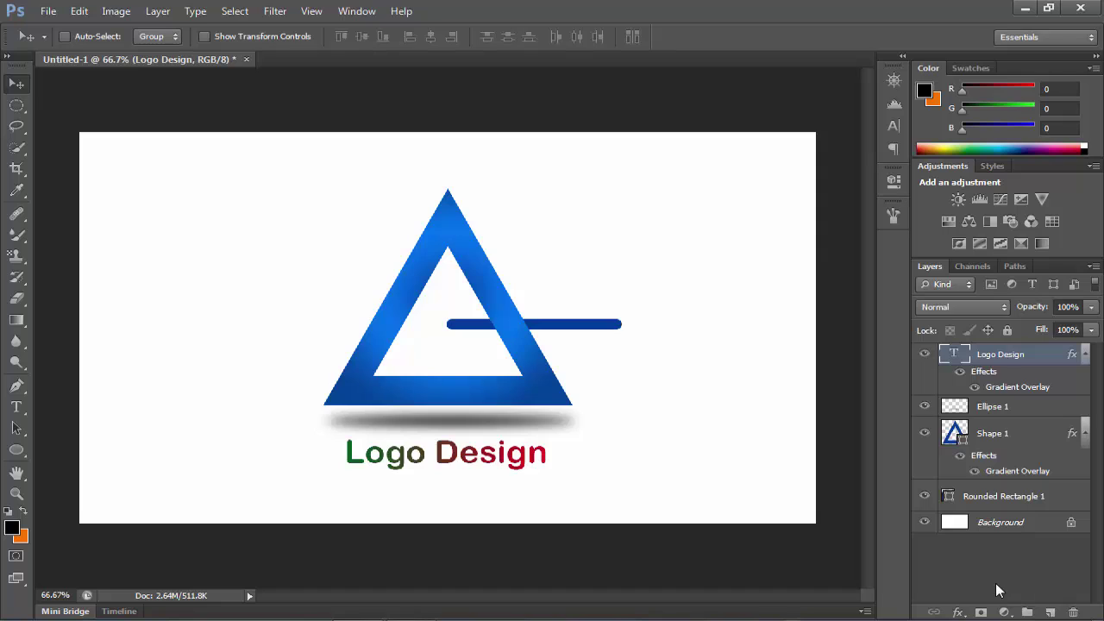
- Convert the locked Background layer into an editable layer named Layer 0
left_click(998, 524)
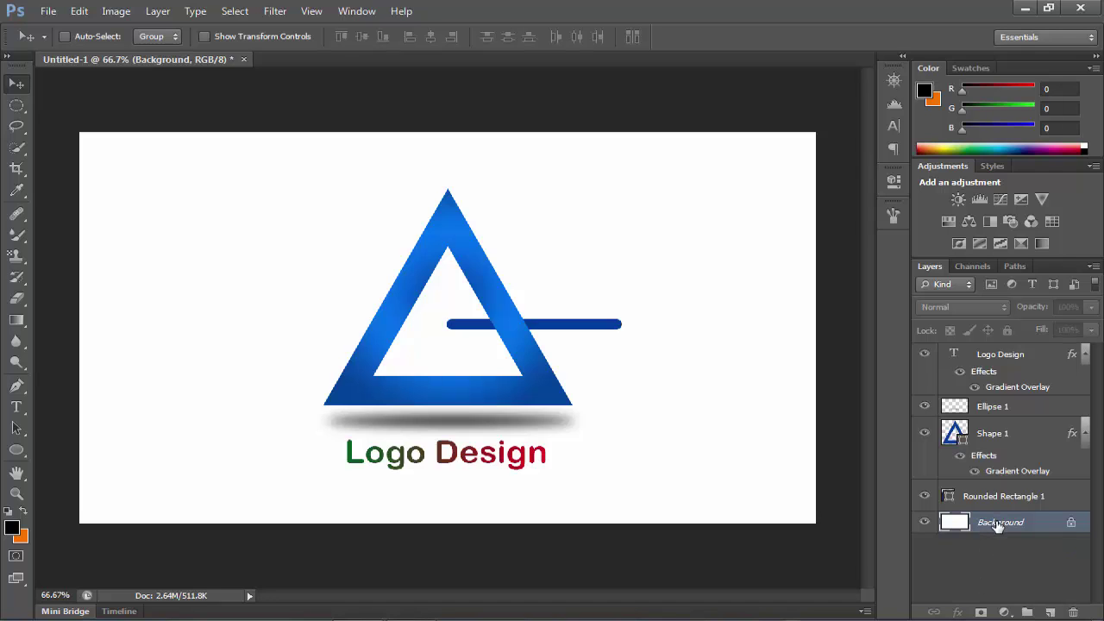
double_click(998, 524)
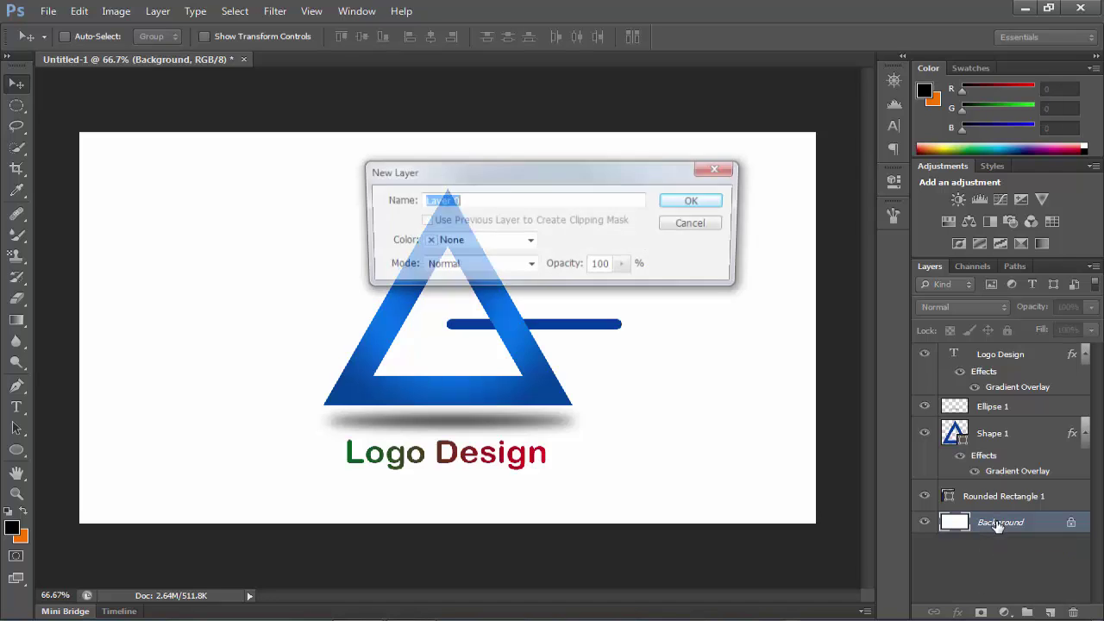
left_click(695, 201)
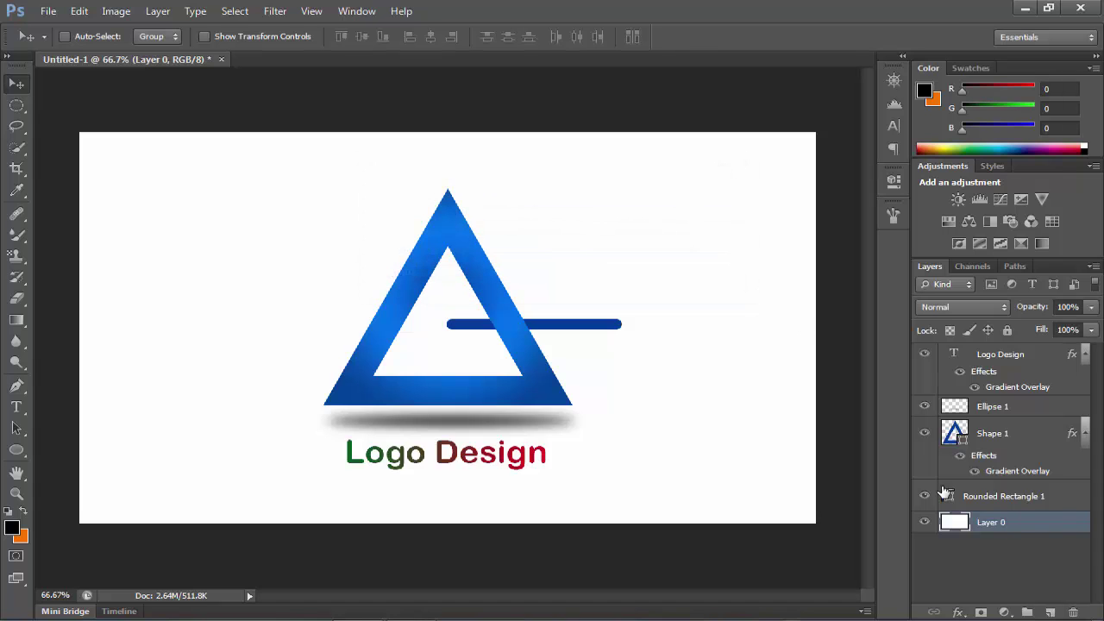
- Add a Gradient Overlay to Layer 0 using the Black, White preset in Radial style
left_click(958, 611)
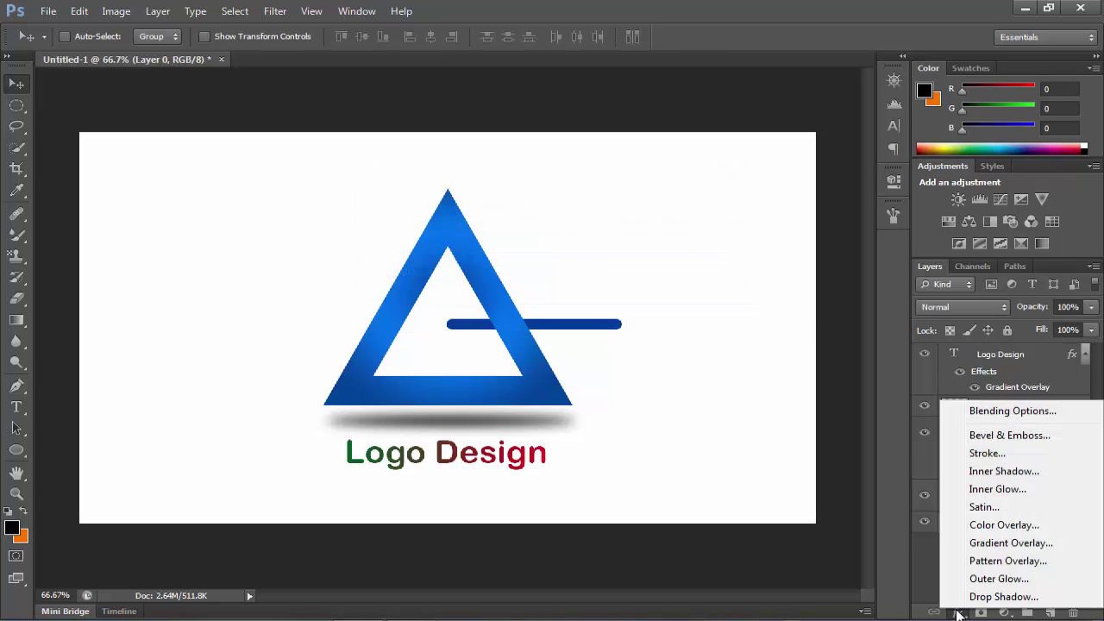
left_click(1004, 543)
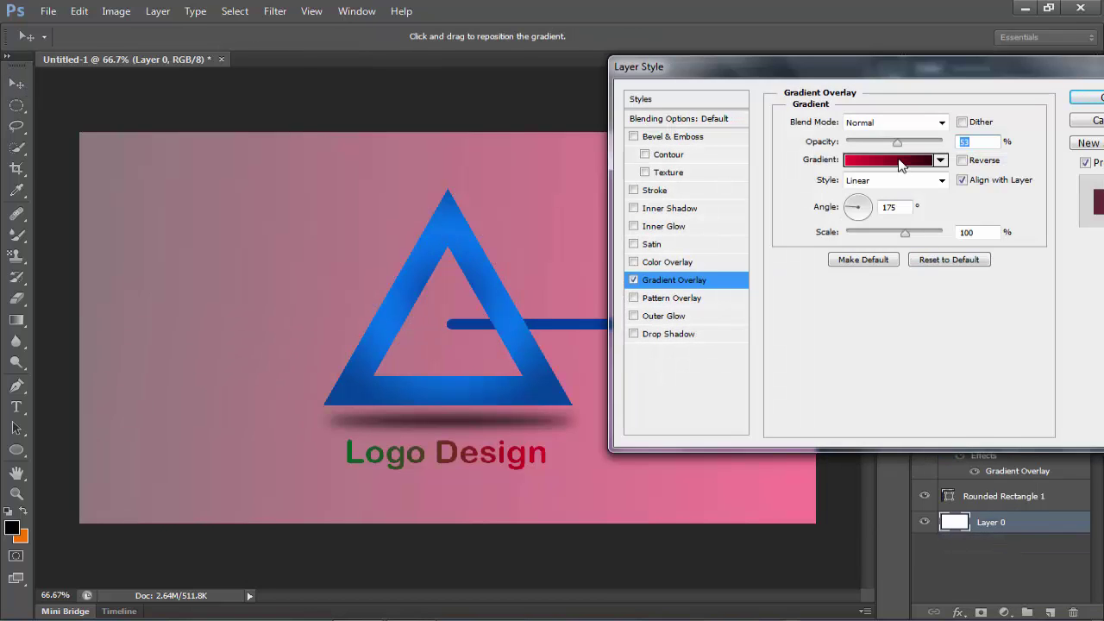
left_click(899, 161)
left_click(722, 257)
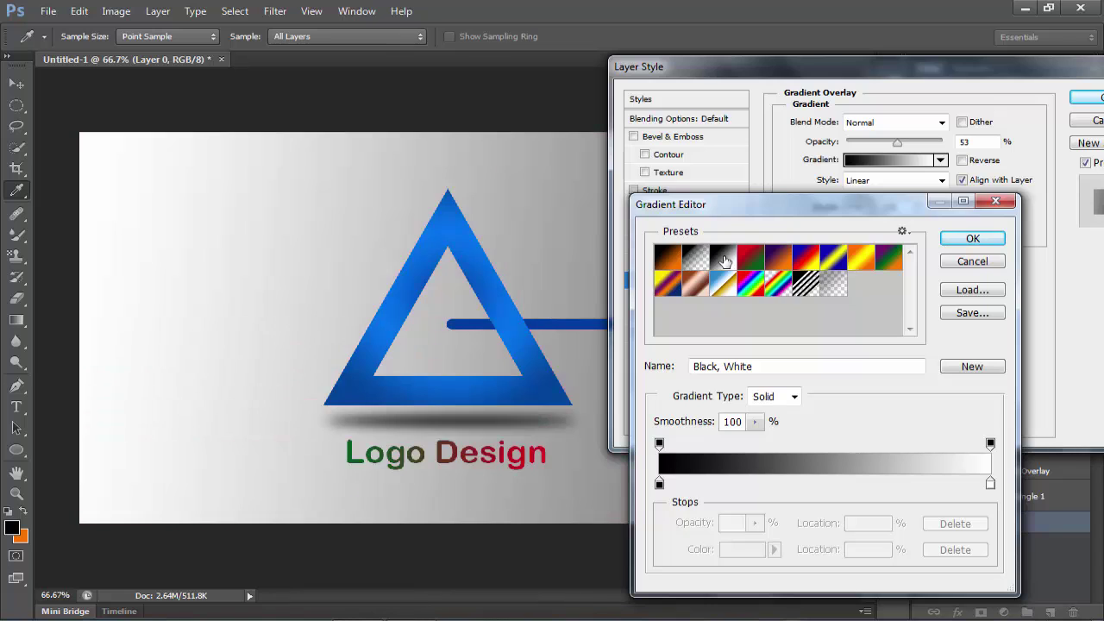
left_click(956, 238)
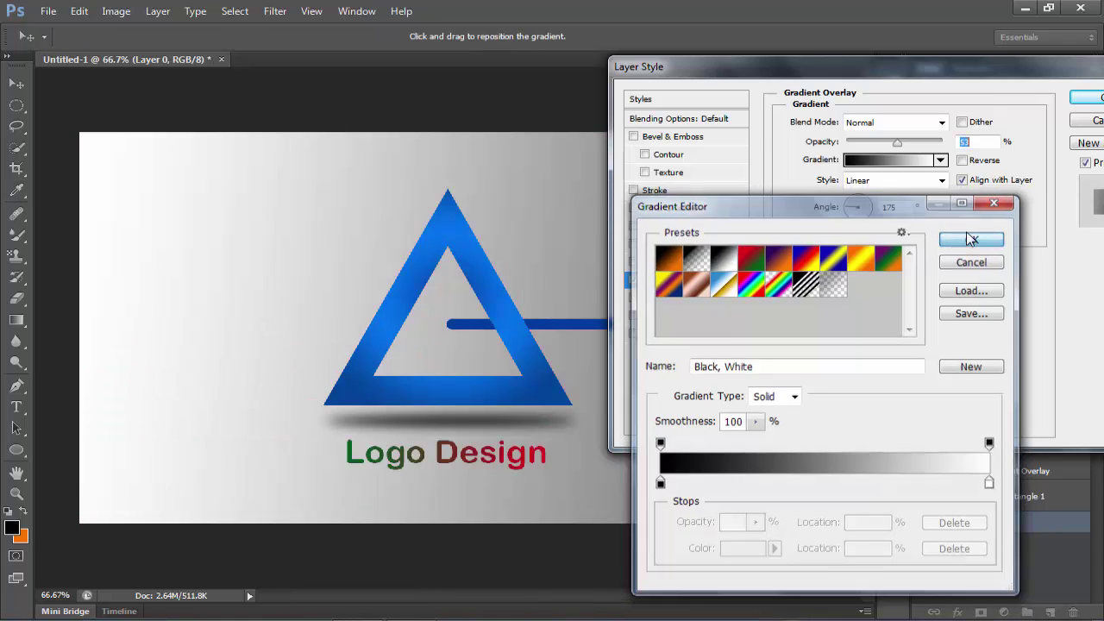
left_click(942, 181)
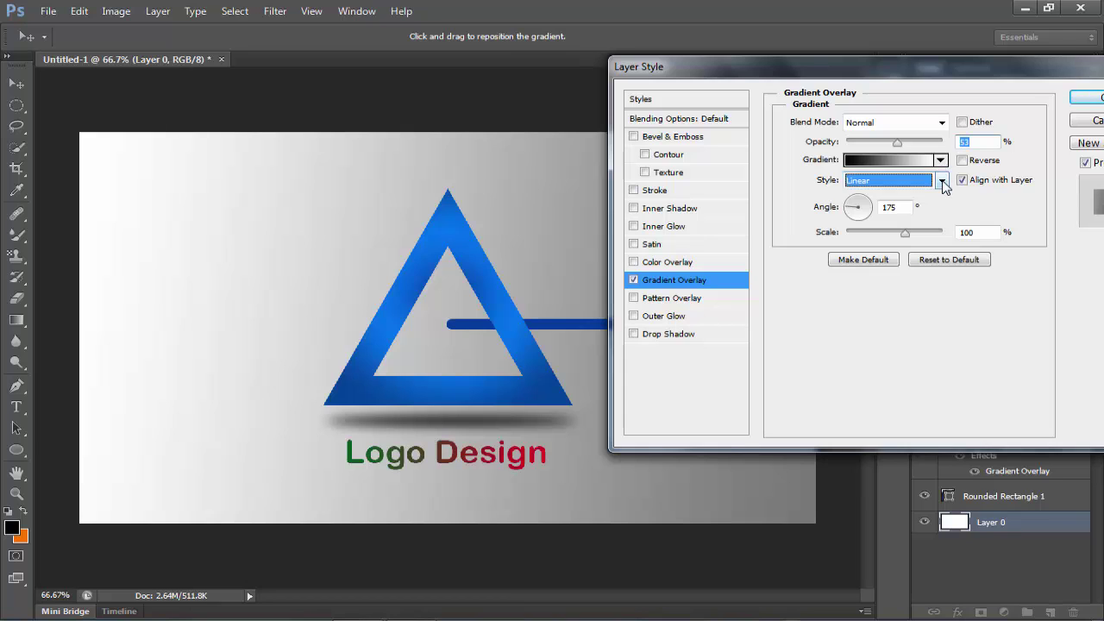
left_click(919, 209)
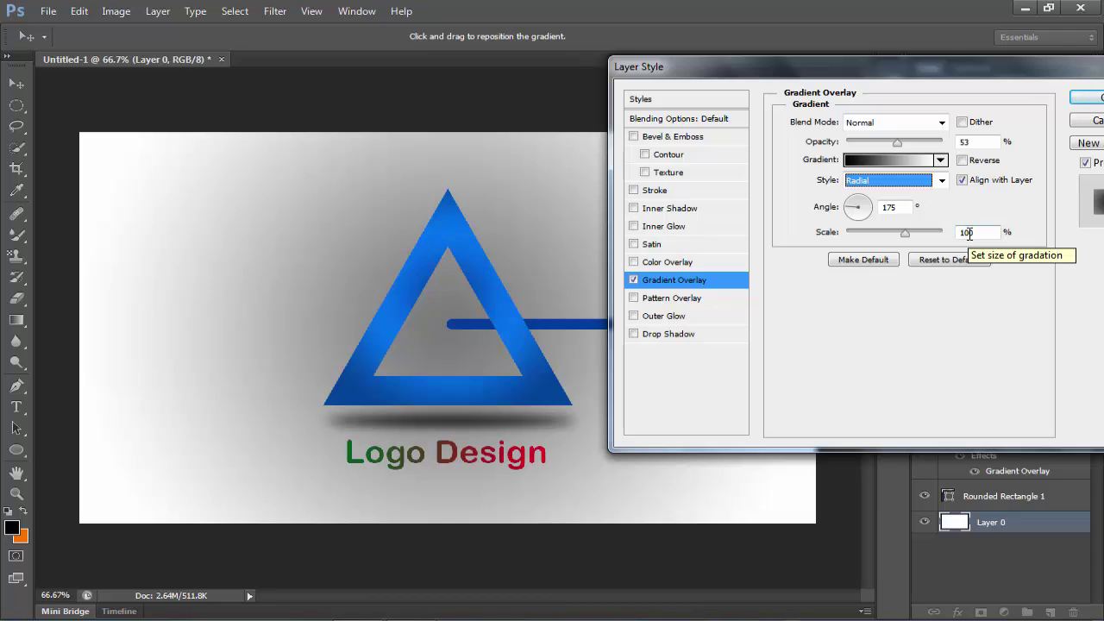
- Recolour the overlay gradient stops to near-white fafafc on the left and near-black 040404 on the right
left_click(896, 160)
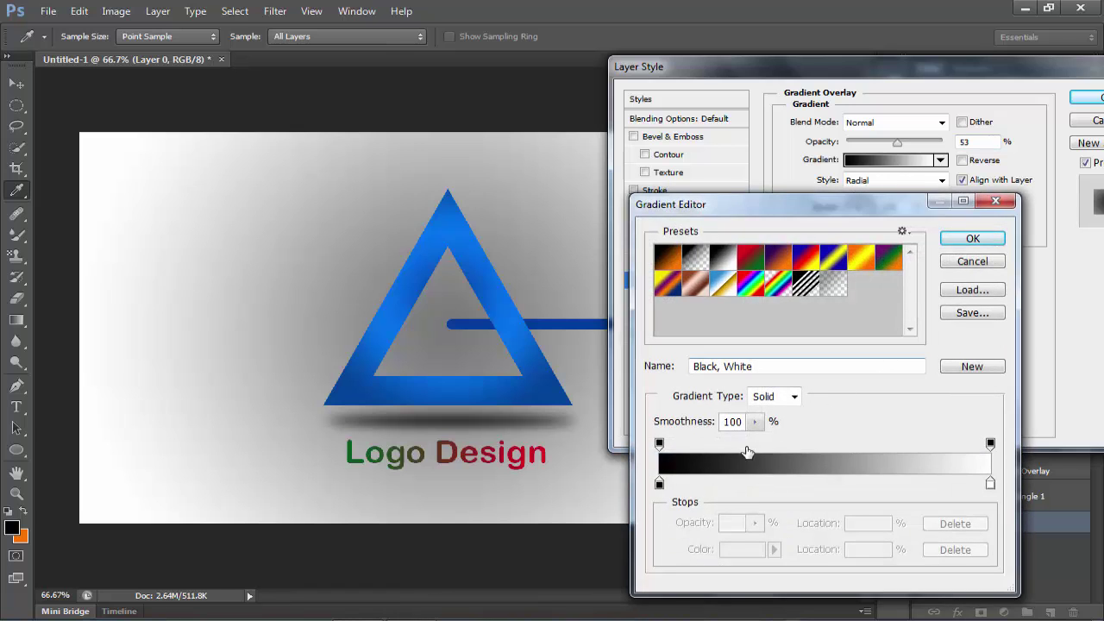
double_click(660, 484)
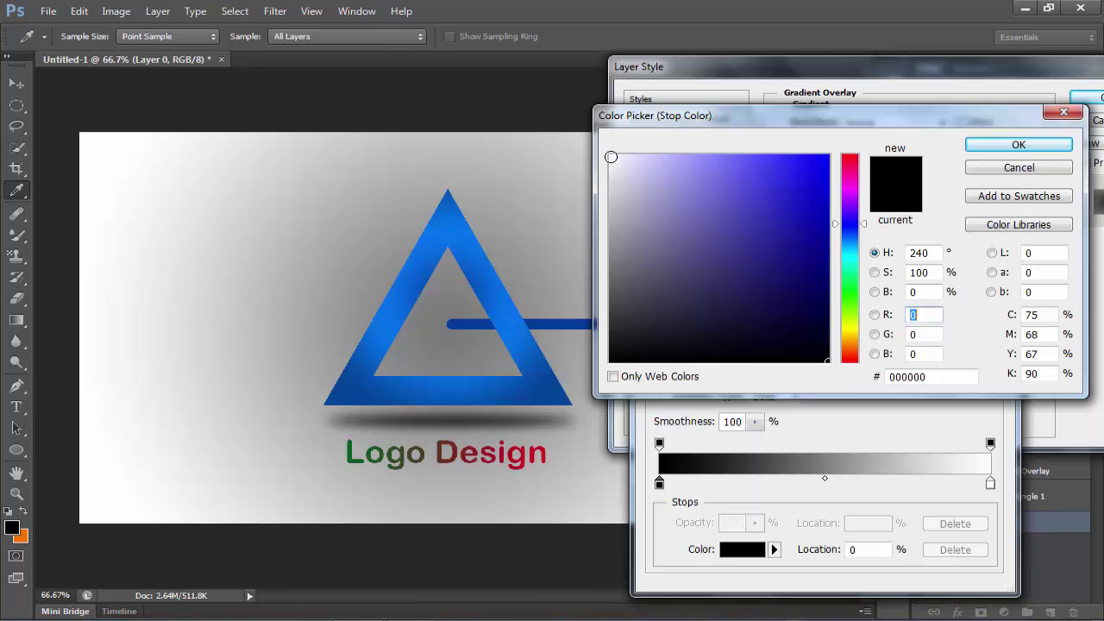
left_click(612, 157)
left_click(1018, 144)
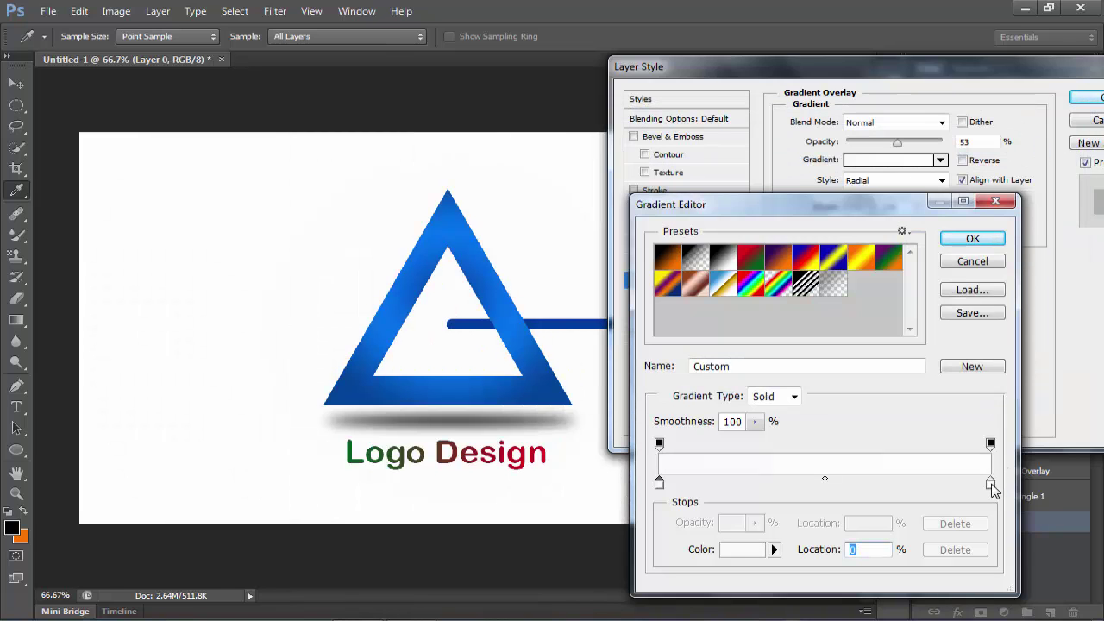
double_click(990, 484)
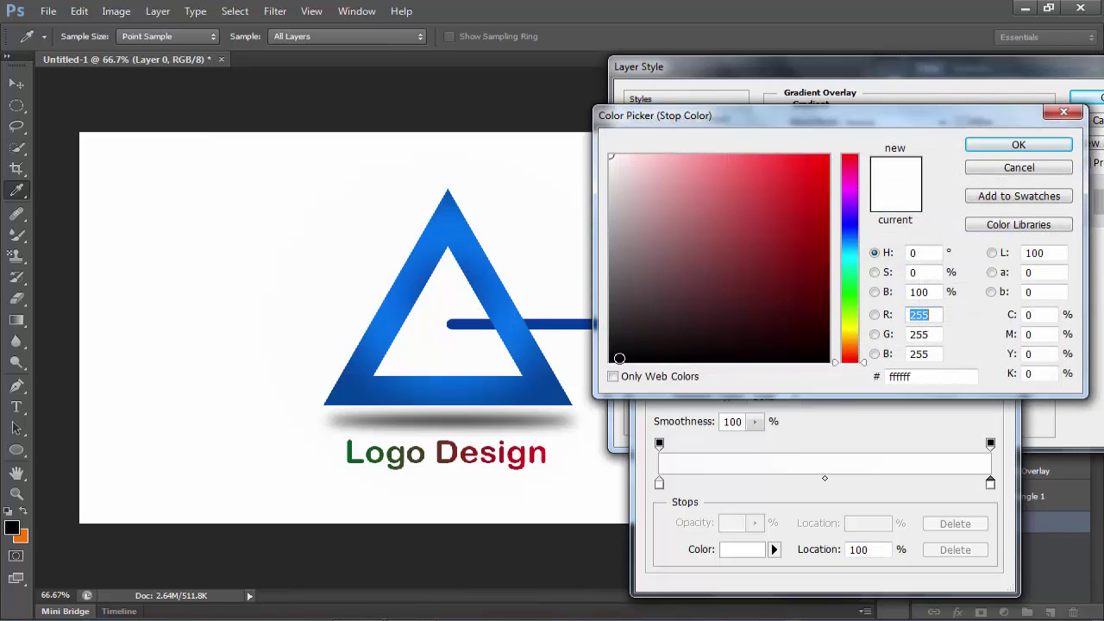
left_click(612, 358)
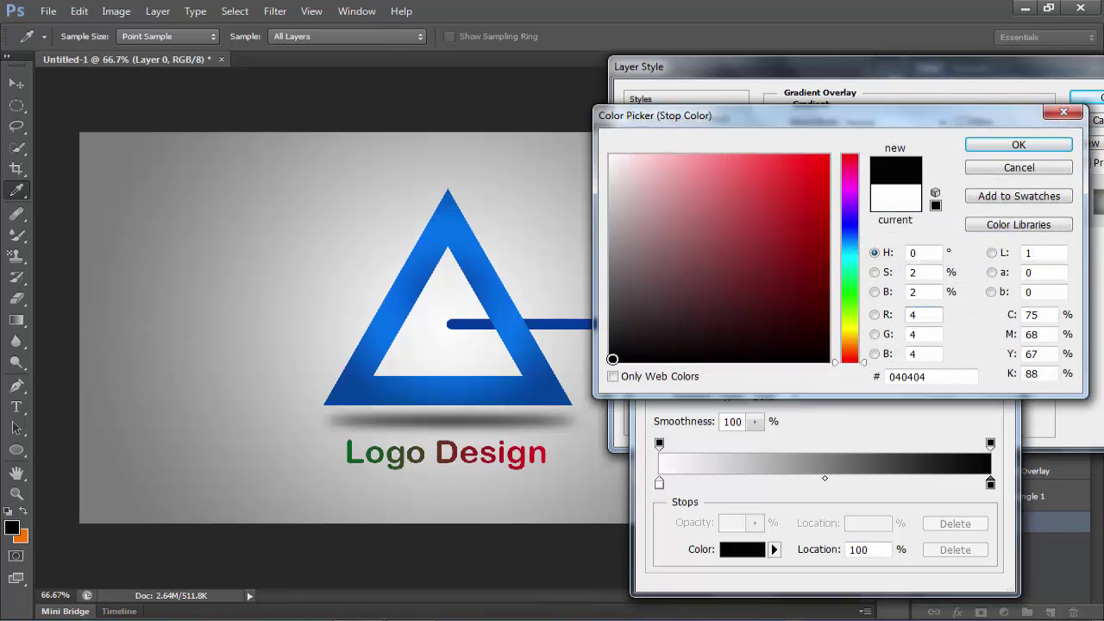
left_click(1034, 149)
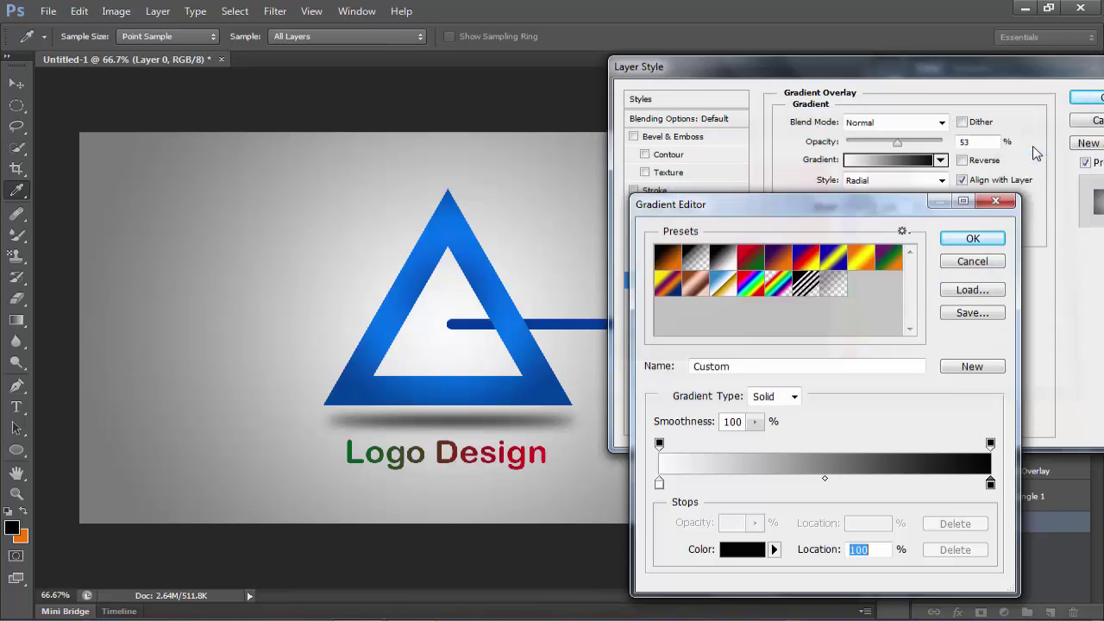
left_click(980, 245)
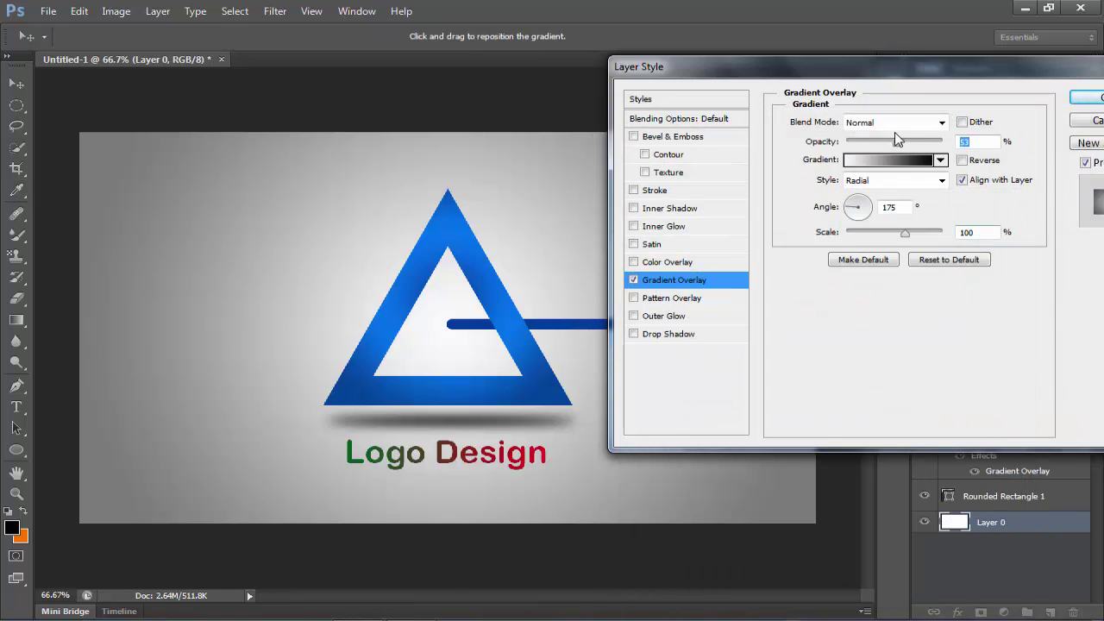
- Set the background gradient overlay to about 68% opacity and 86% scale, then apply it
mouse_move(896, 141)
left_mouse_down()
mouse_move(918, 145)
mouse_move(877, 145)
left_mouse_up()
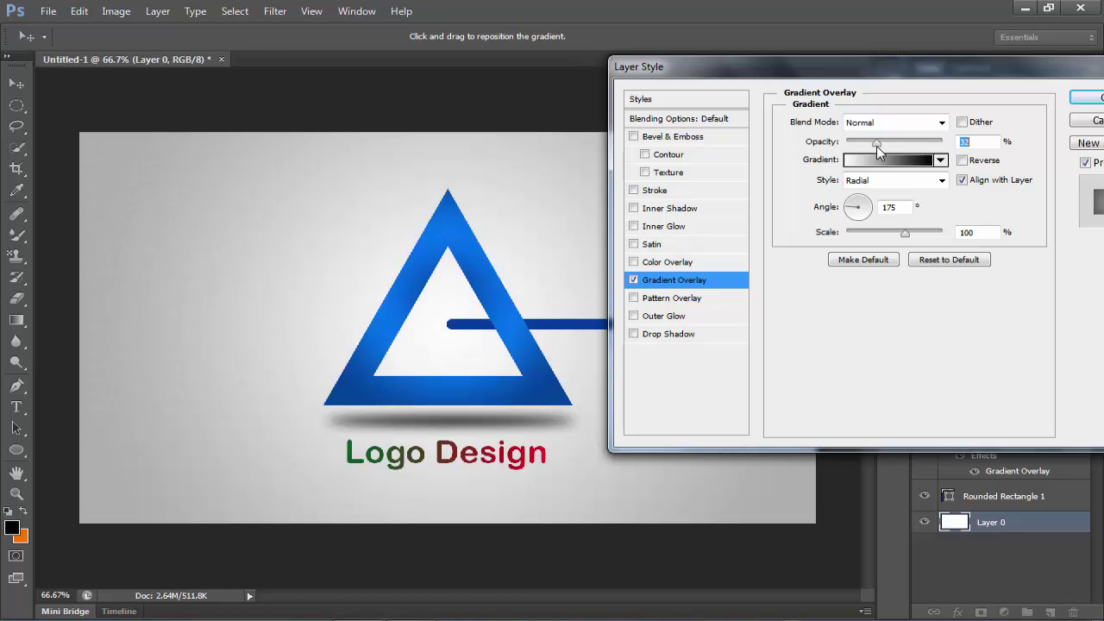
left_click_drag(907, 233, 895, 235)
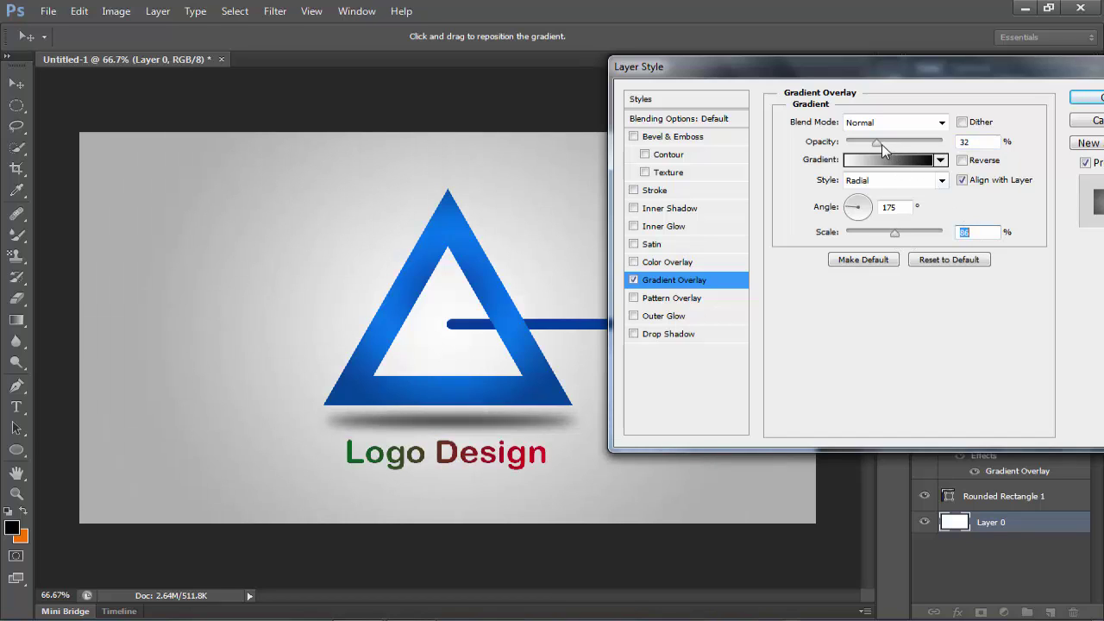
mouse_move(877, 142)
left_mouse_down()
mouse_move(912, 145)
mouse_move(904, 153)
left_mouse_up()
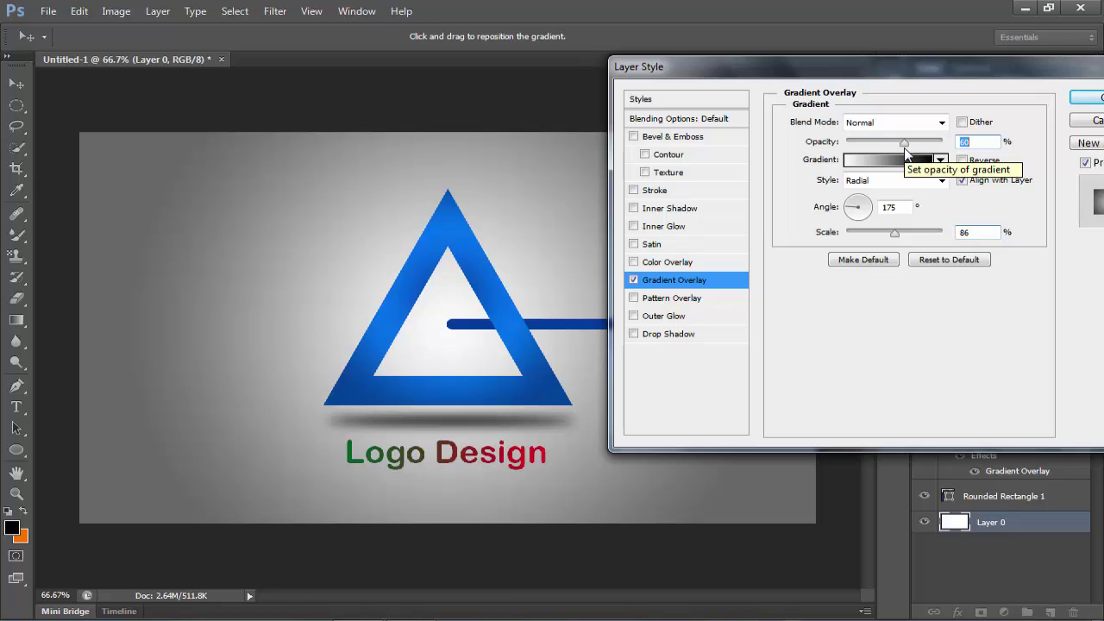
left_click(1091, 103)
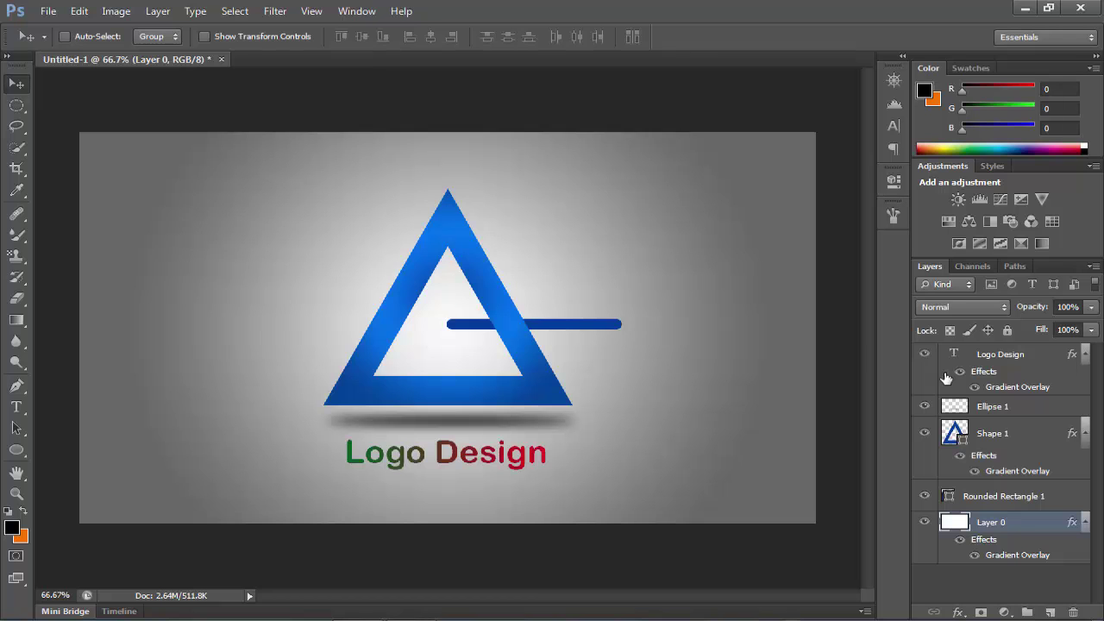
key("ctrl+s")
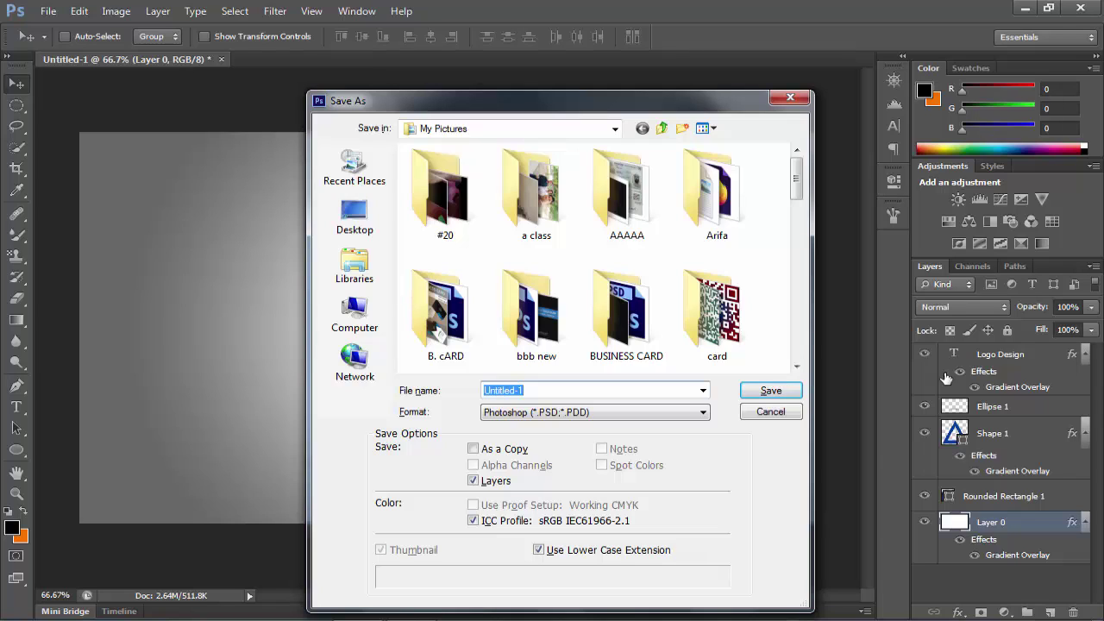
left_click(790, 97)
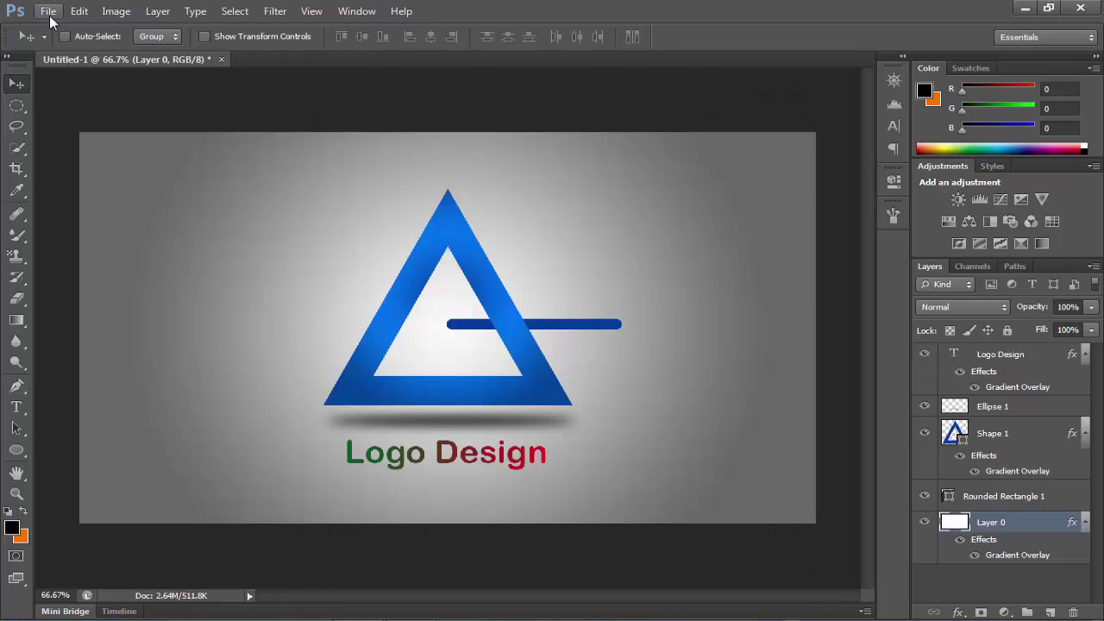
left_click(48, 12)
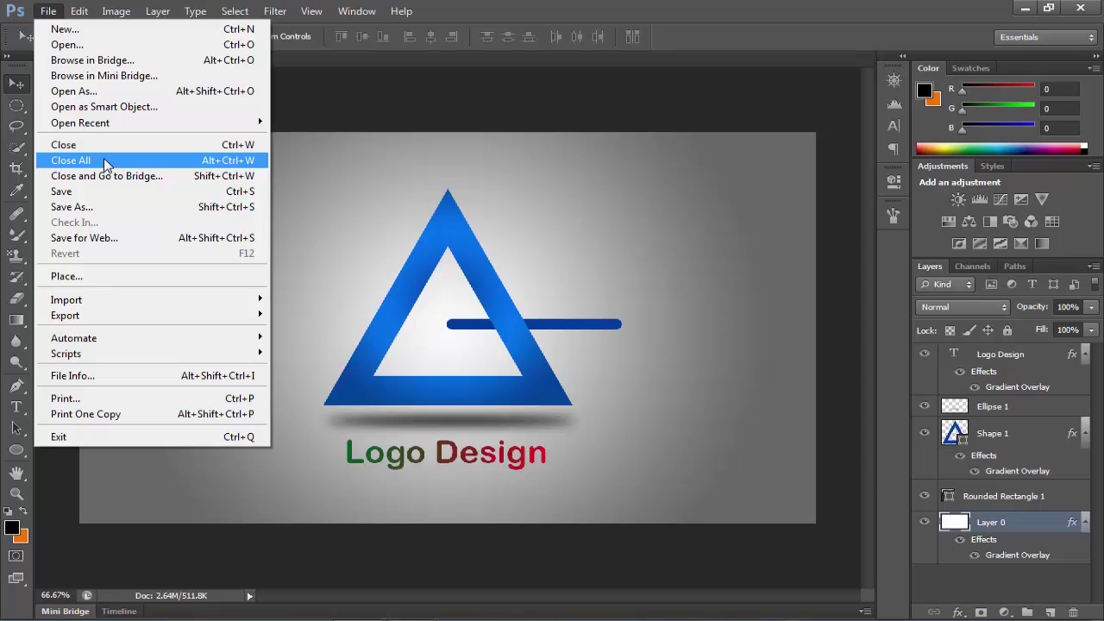
left_click(101, 212)
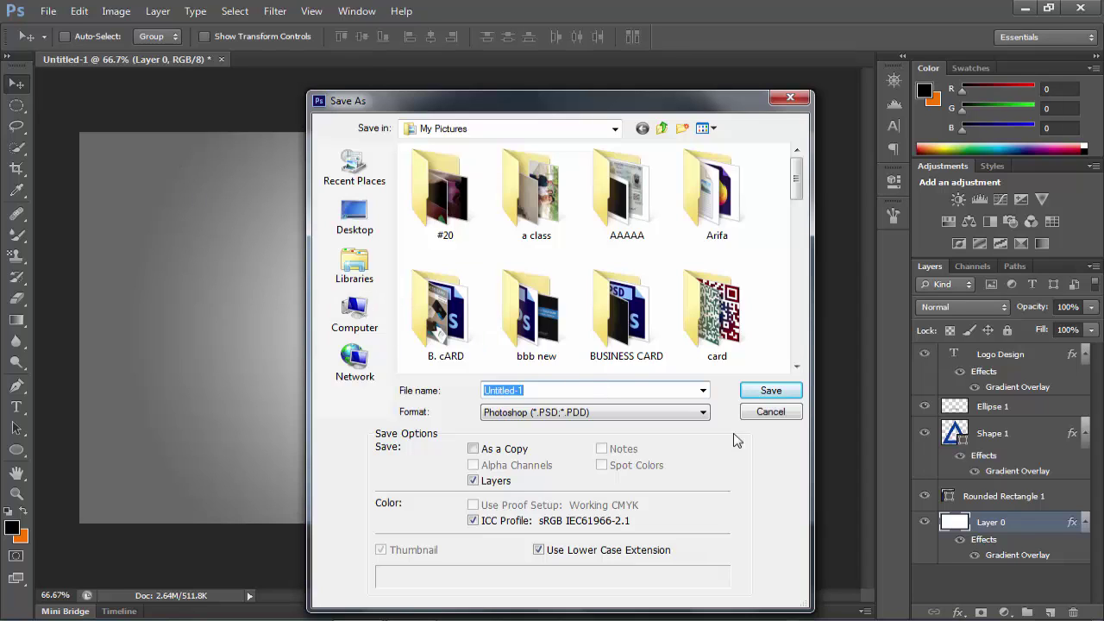
left_click(703, 414)
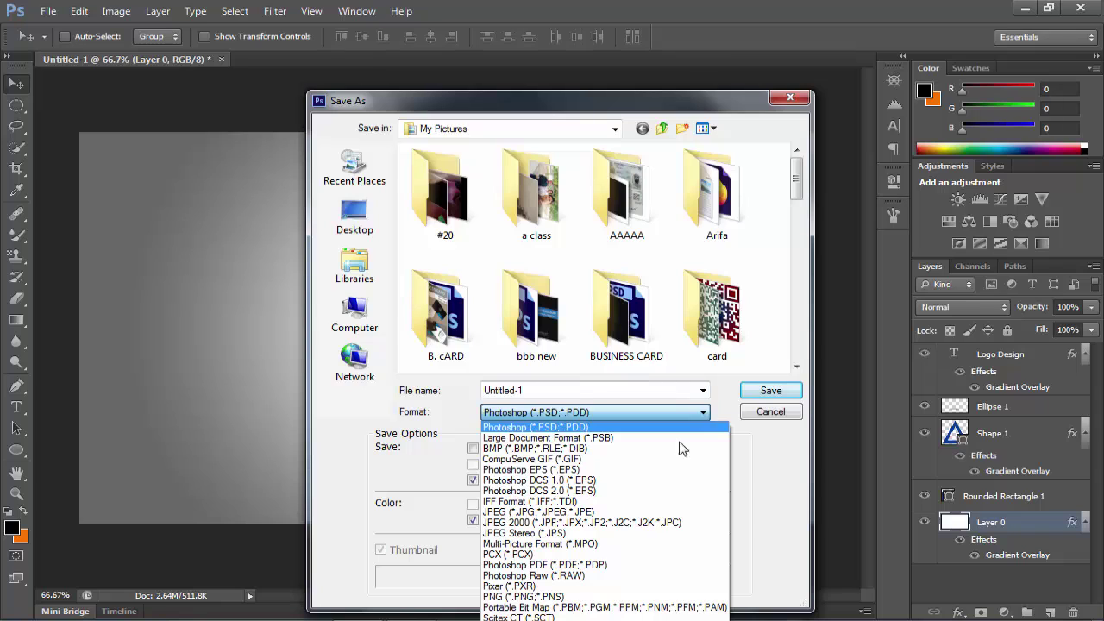
left_click(603, 595)
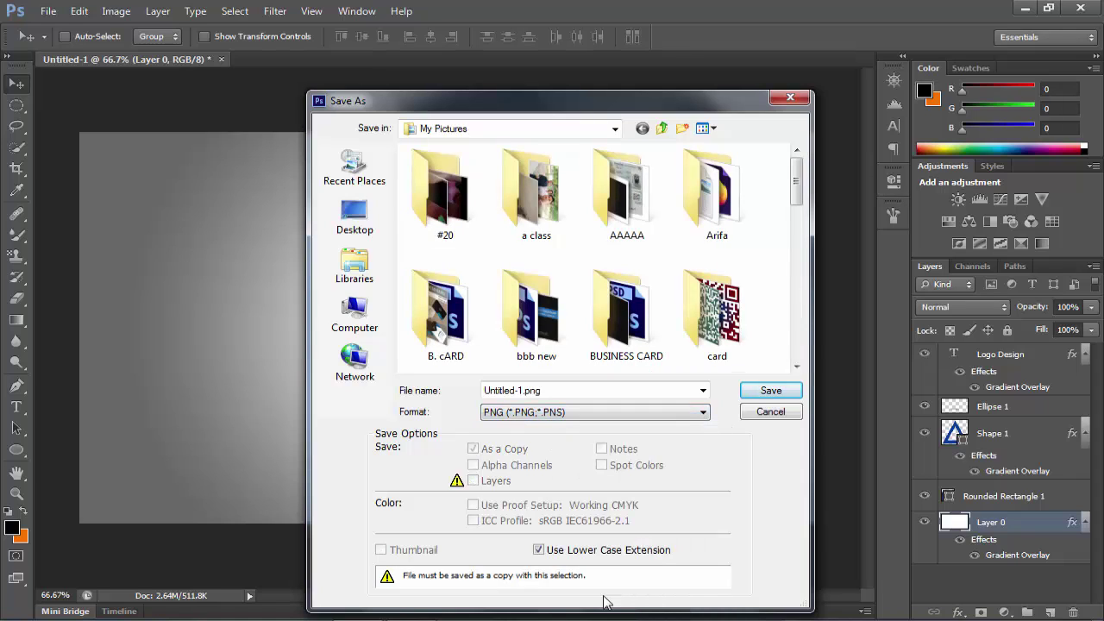
left_click_drag(556, 391, 466, 401)
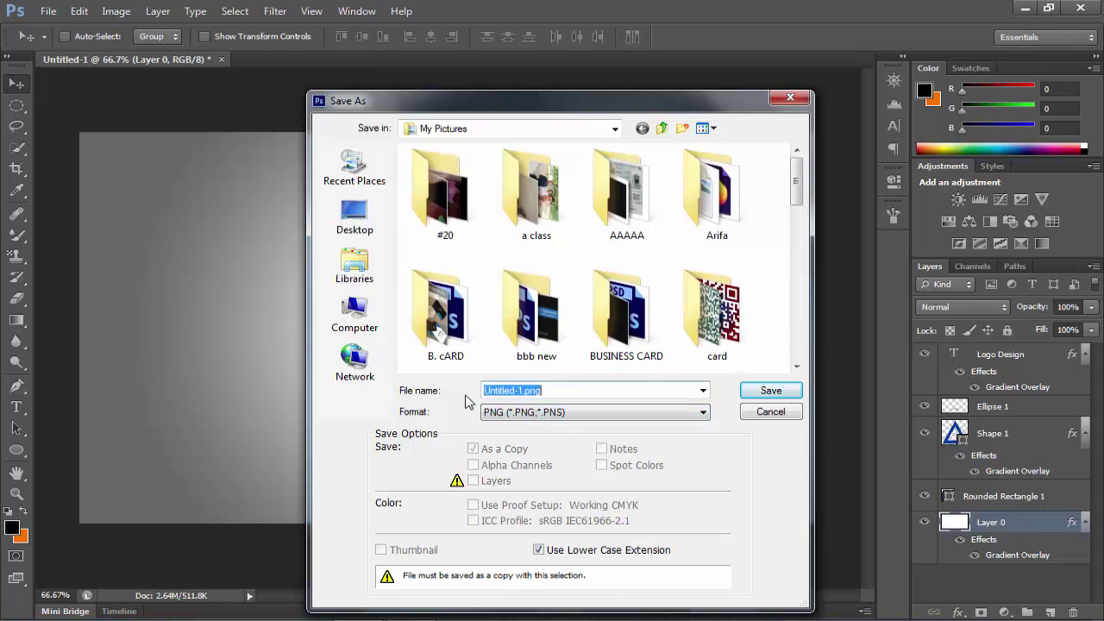
type("zz")
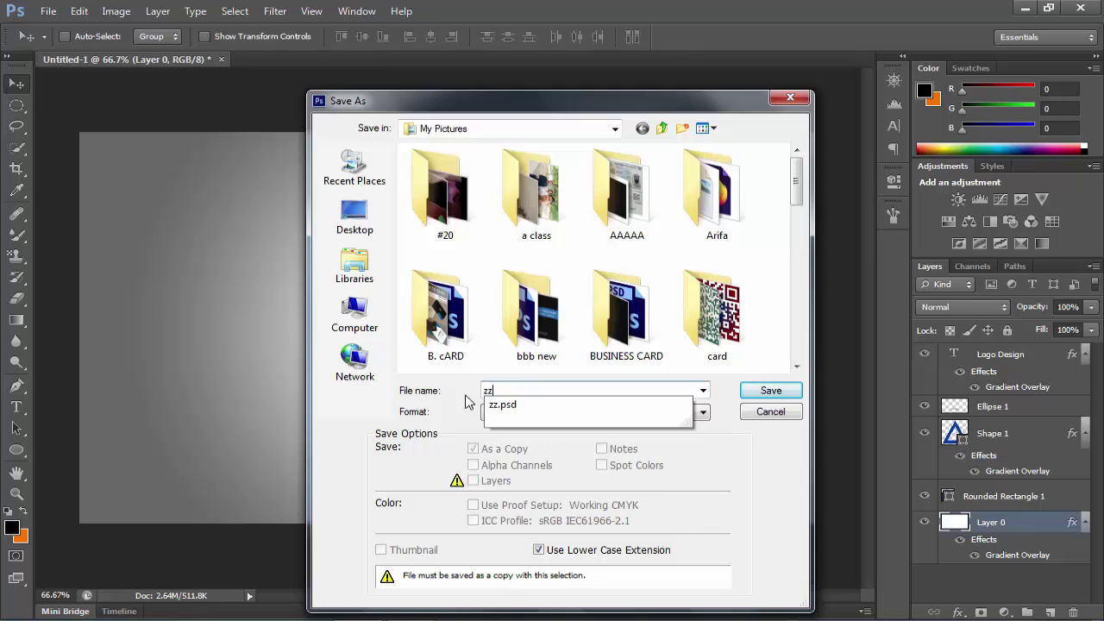
type("zzz")
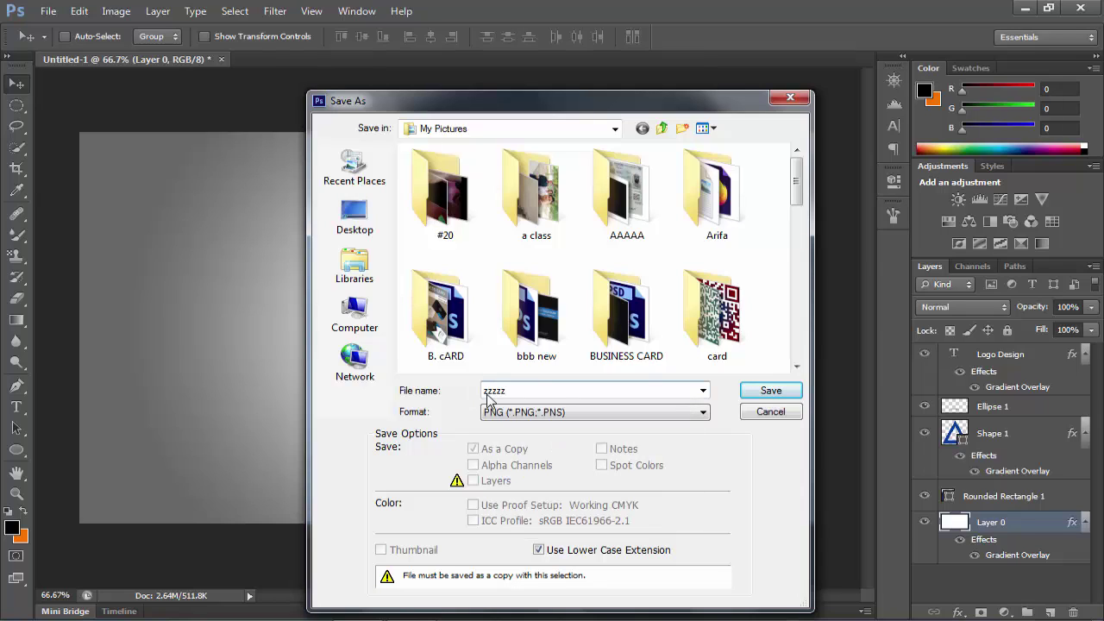
left_click(776, 413)
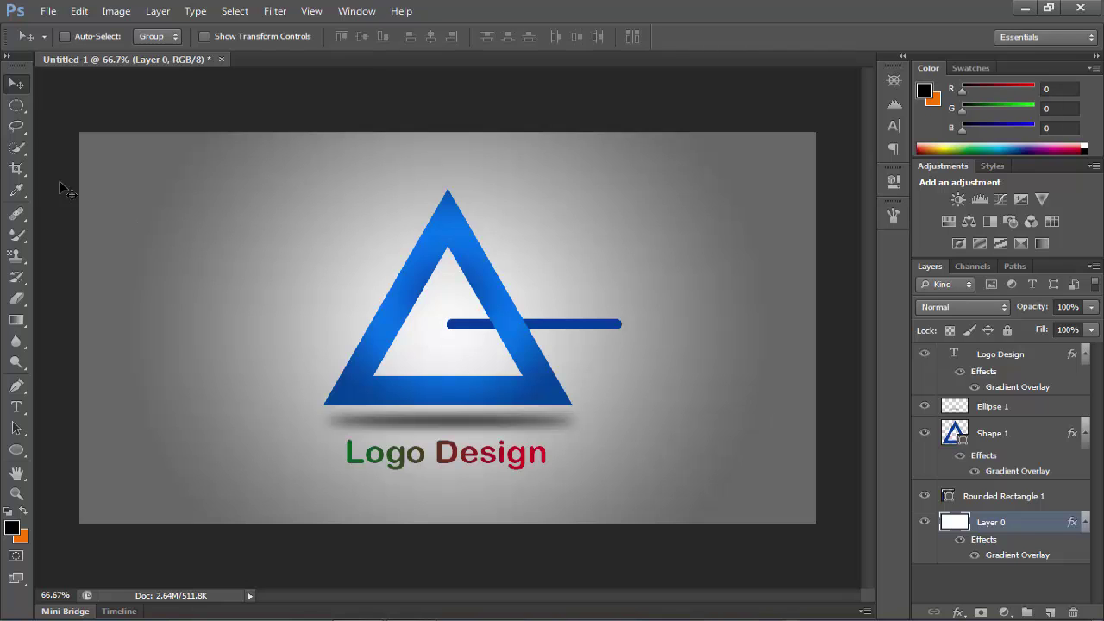
left_click(23, 176)
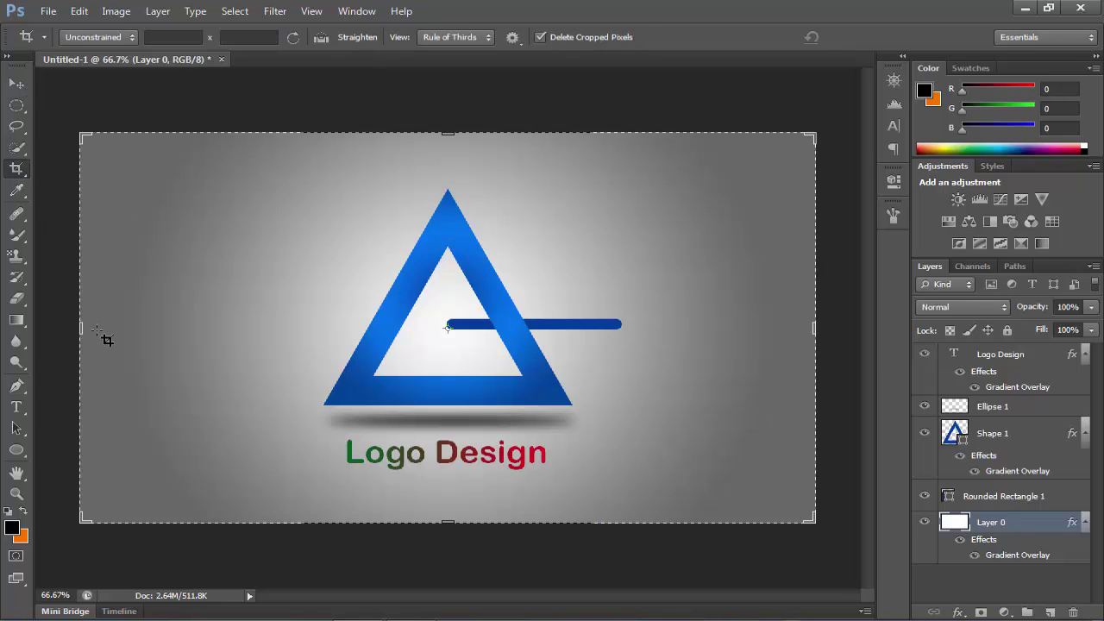
left_click_drag(80, 328, 185, 345)
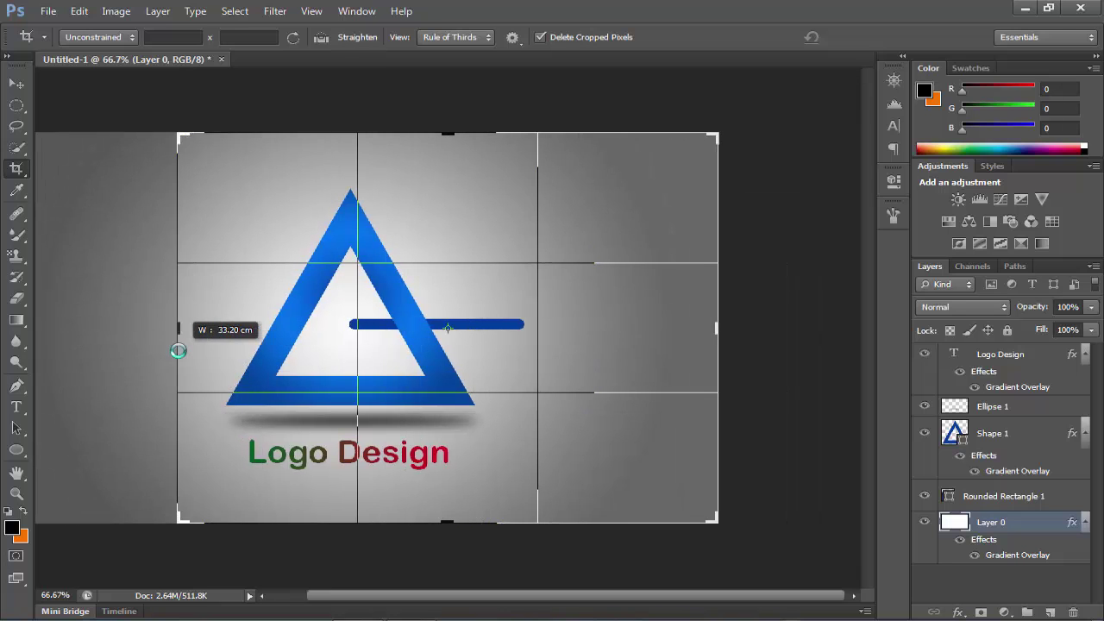
left_click_drag(712, 328, 630, 316)
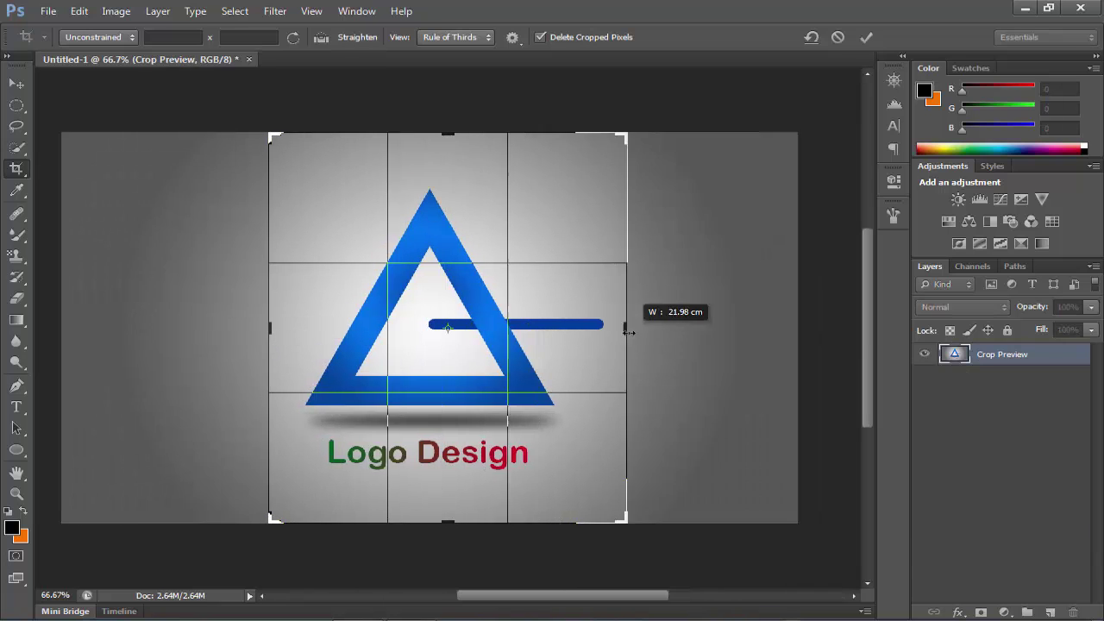
left_click_drag(447, 136, 446, 147)
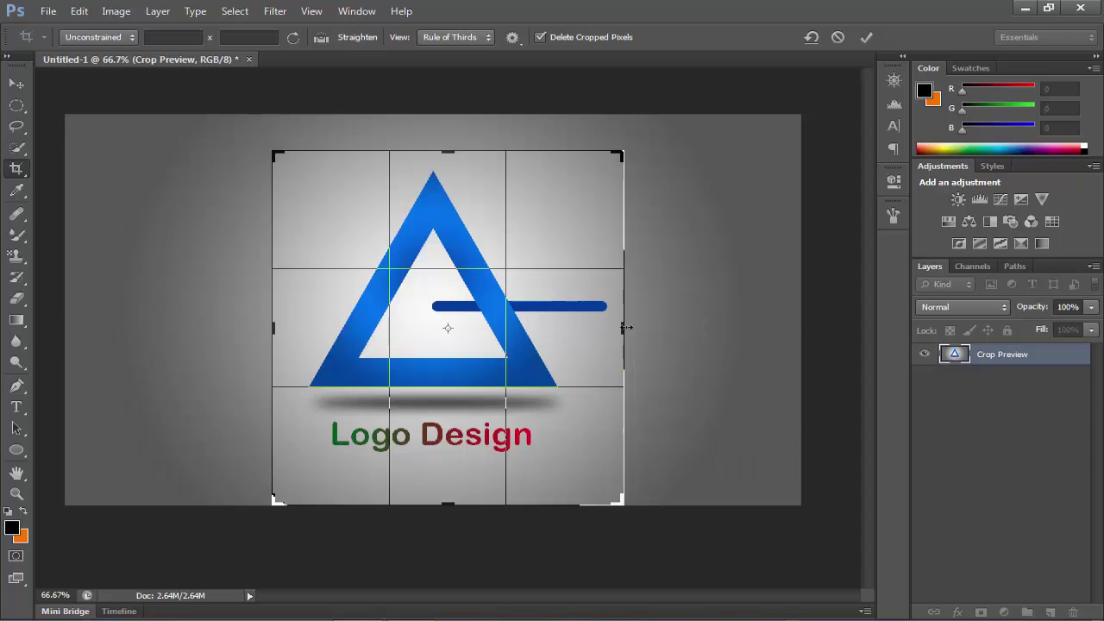
left_click_drag(446, 509, 448, 488)
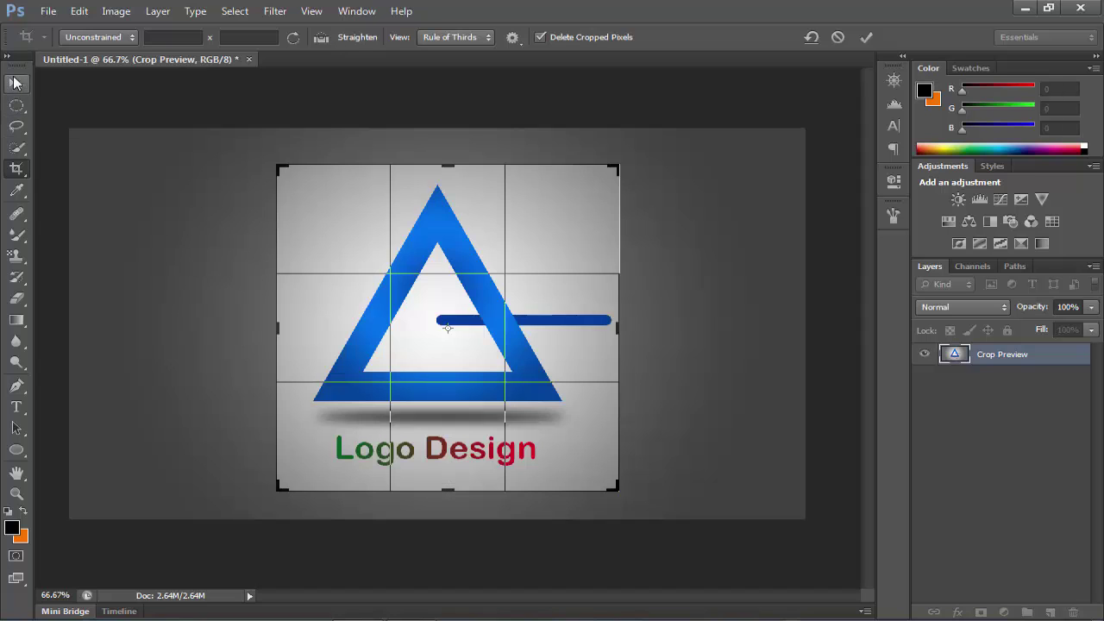
left_click(16, 83)
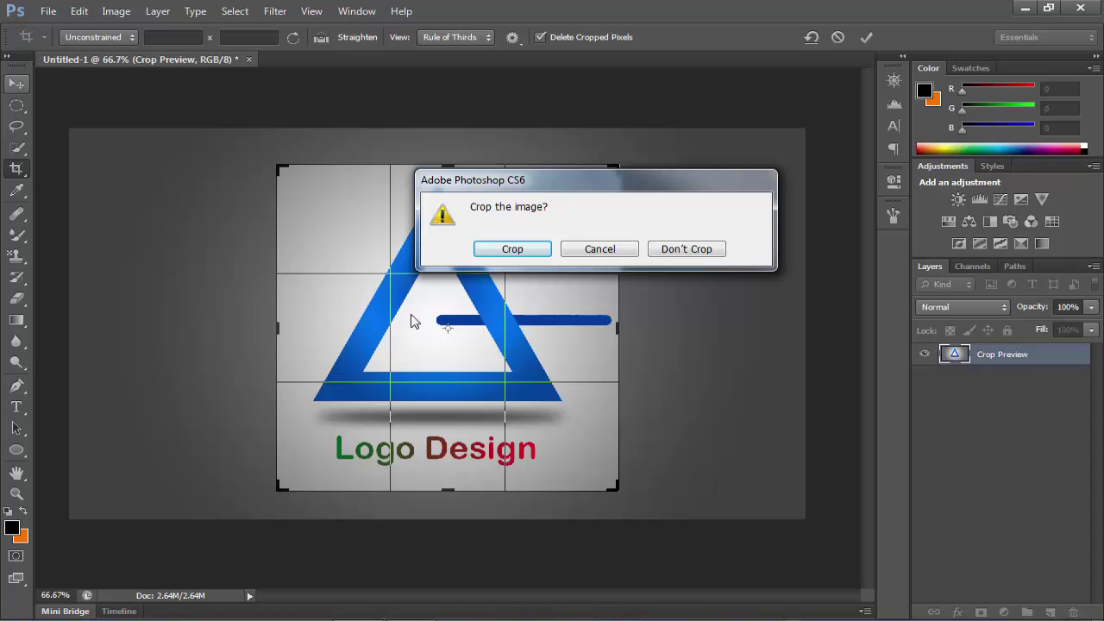
left_click(681, 250)
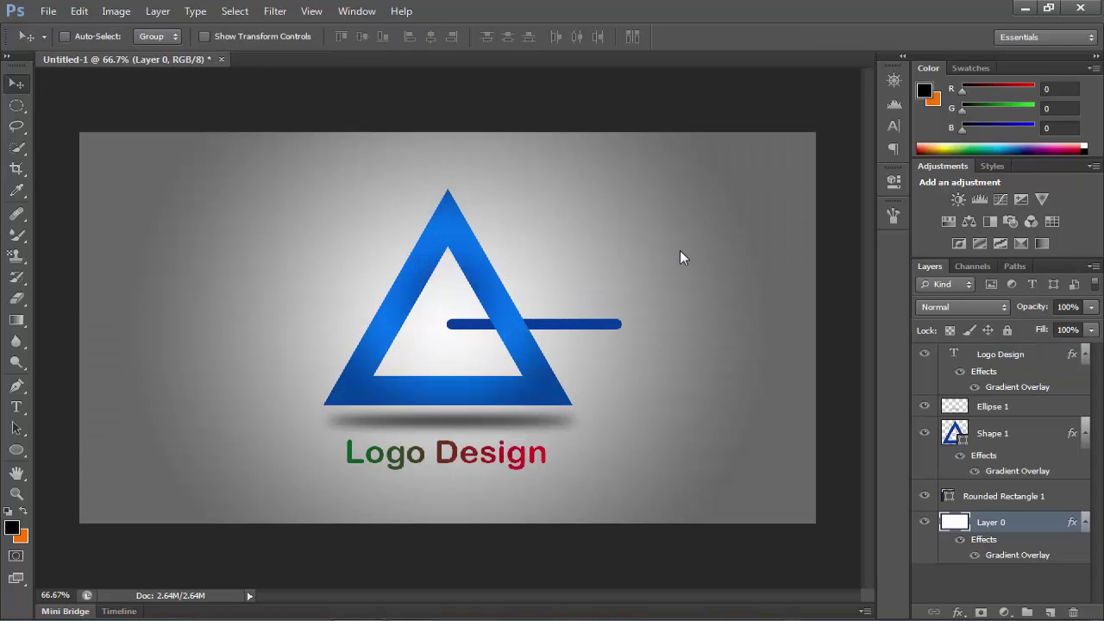